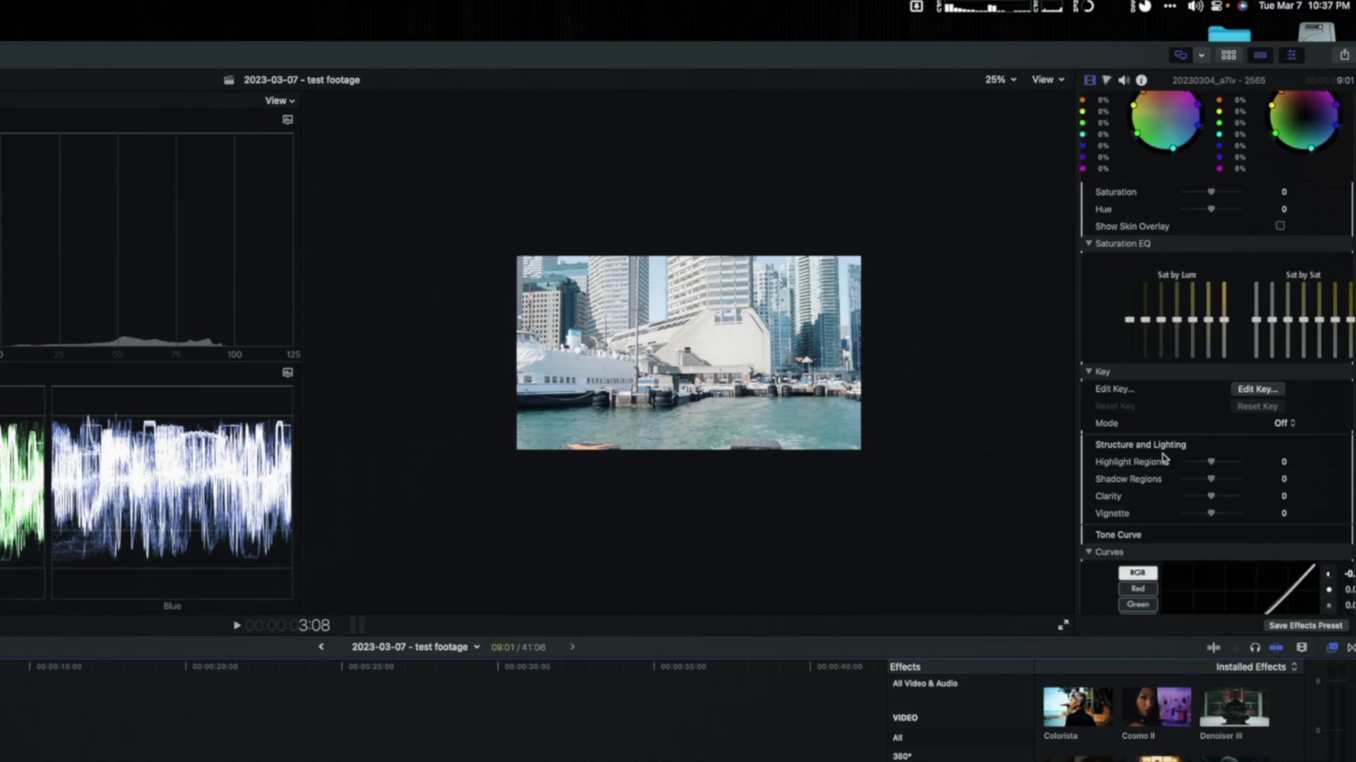
Step: Return to the Final Cut Pro timeline showing the forest selfie clip and its stacked adjustment layers
scroll(1164, 458, down, 5)
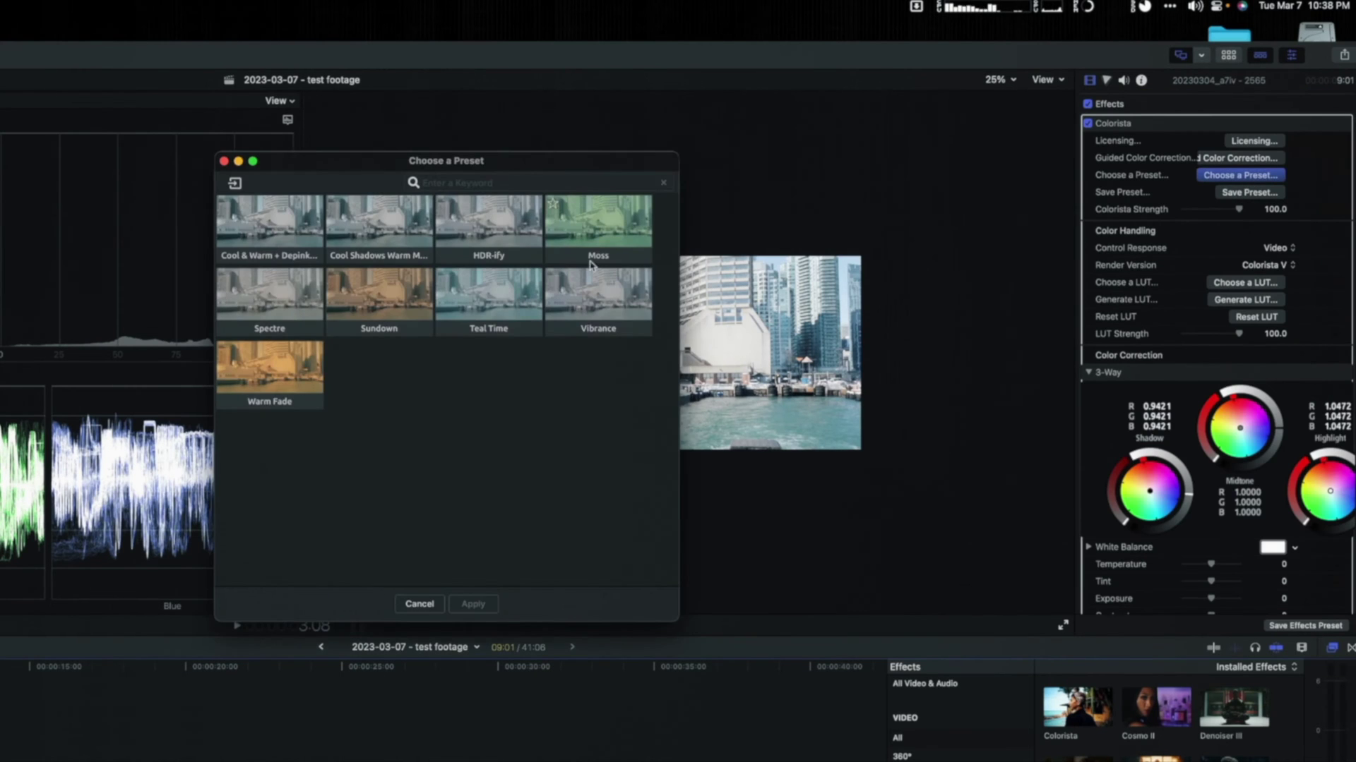
scroll(1254, 286, down, 10)
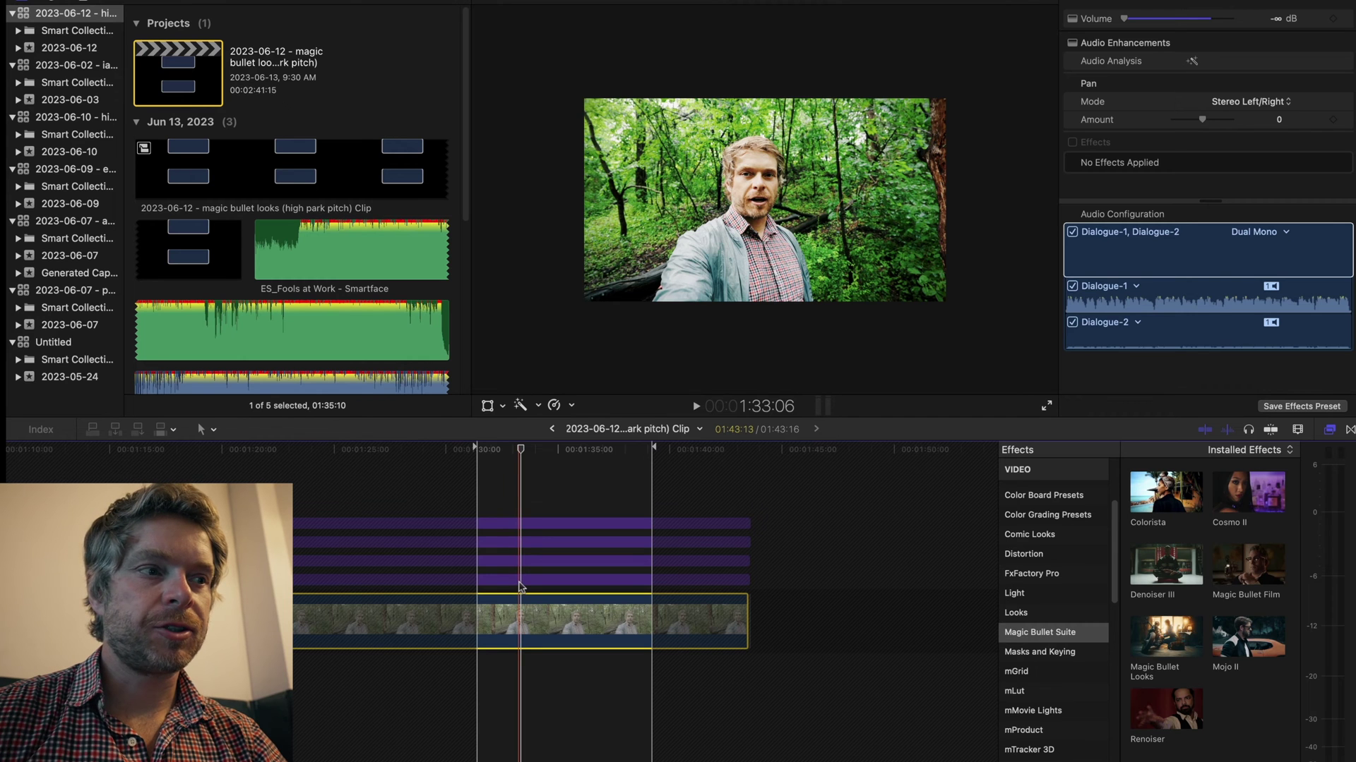
Step: Drag the bottom purple Adjustments layer up to the top lane above the forest selfie clip
drag(523, 581, 517, 527)
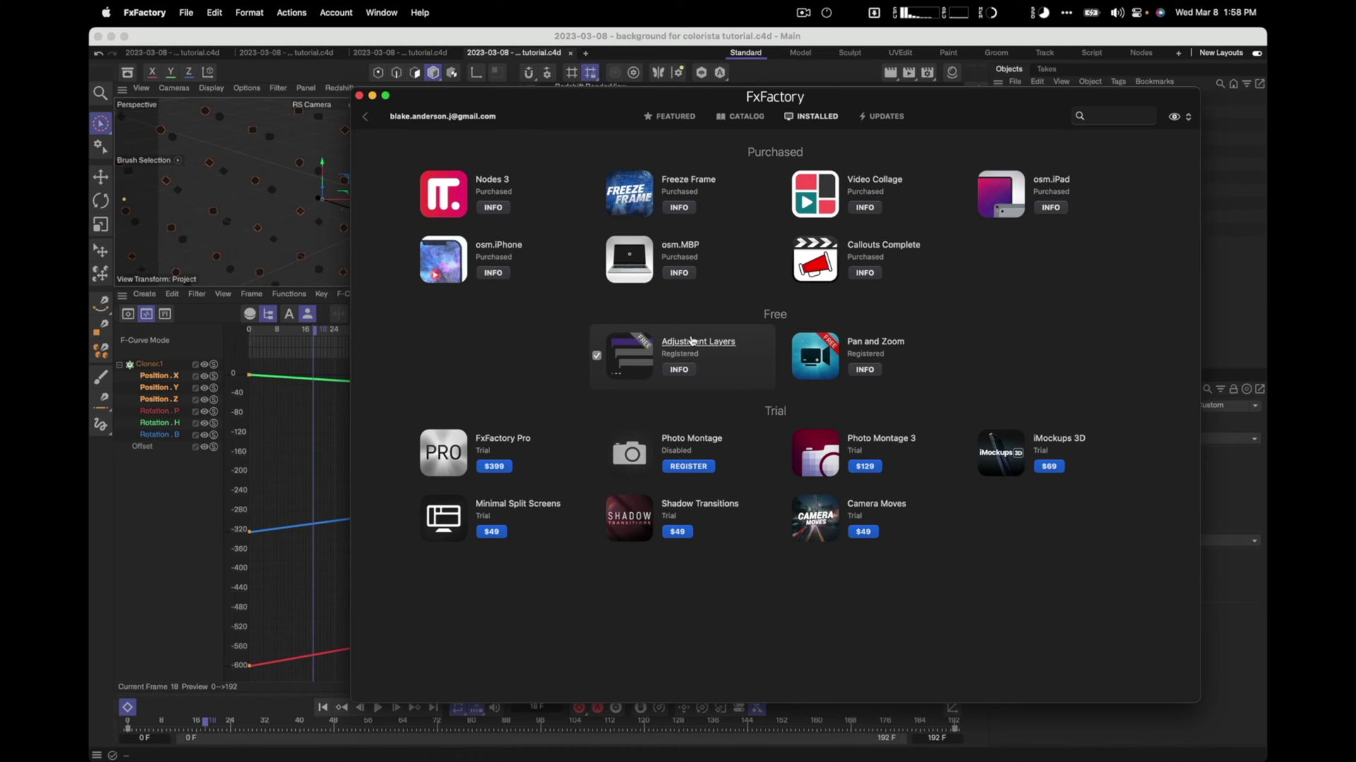
Step: Open the Adjustment Layers pack's detail page in FxFactory and scroll down to its Layer effect tiles
click(693, 344)
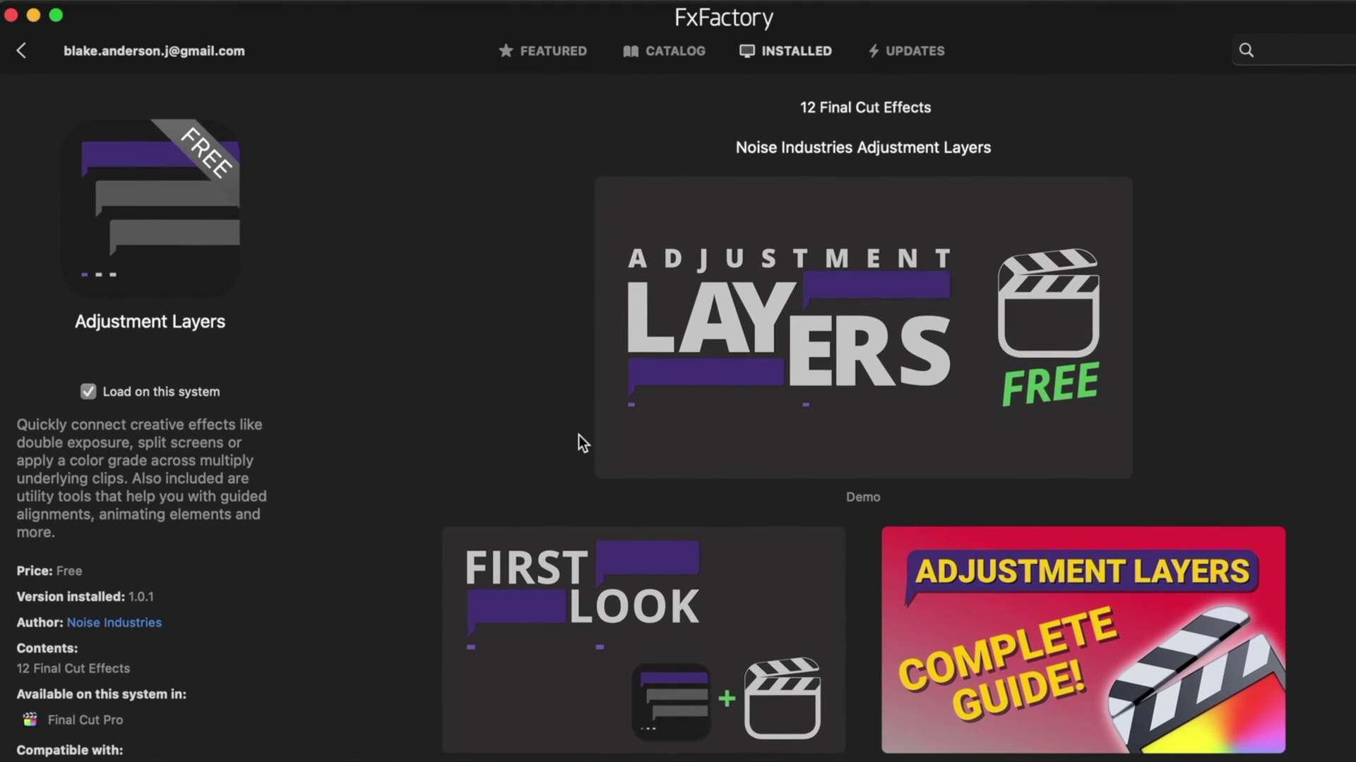
scroll(573, 438, down, 5)
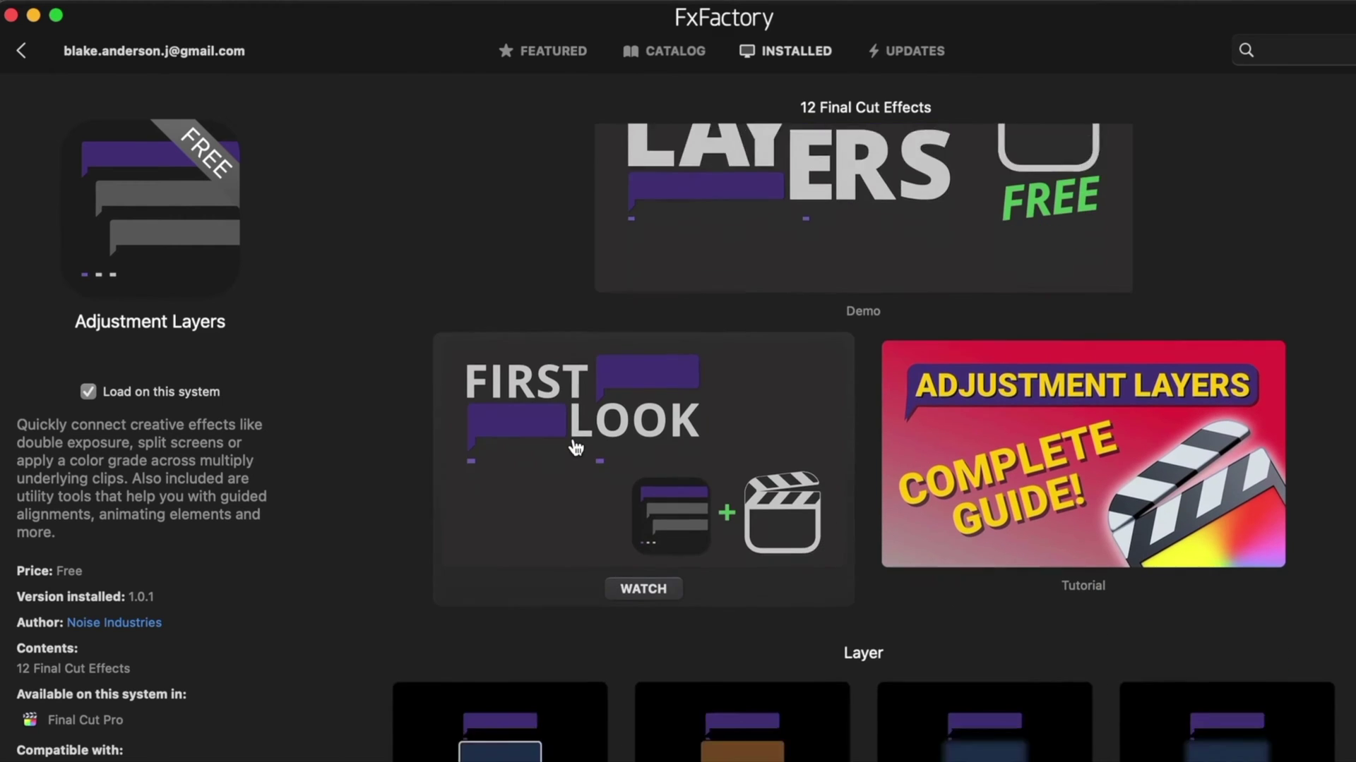
scroll(593, 471, down, 5)
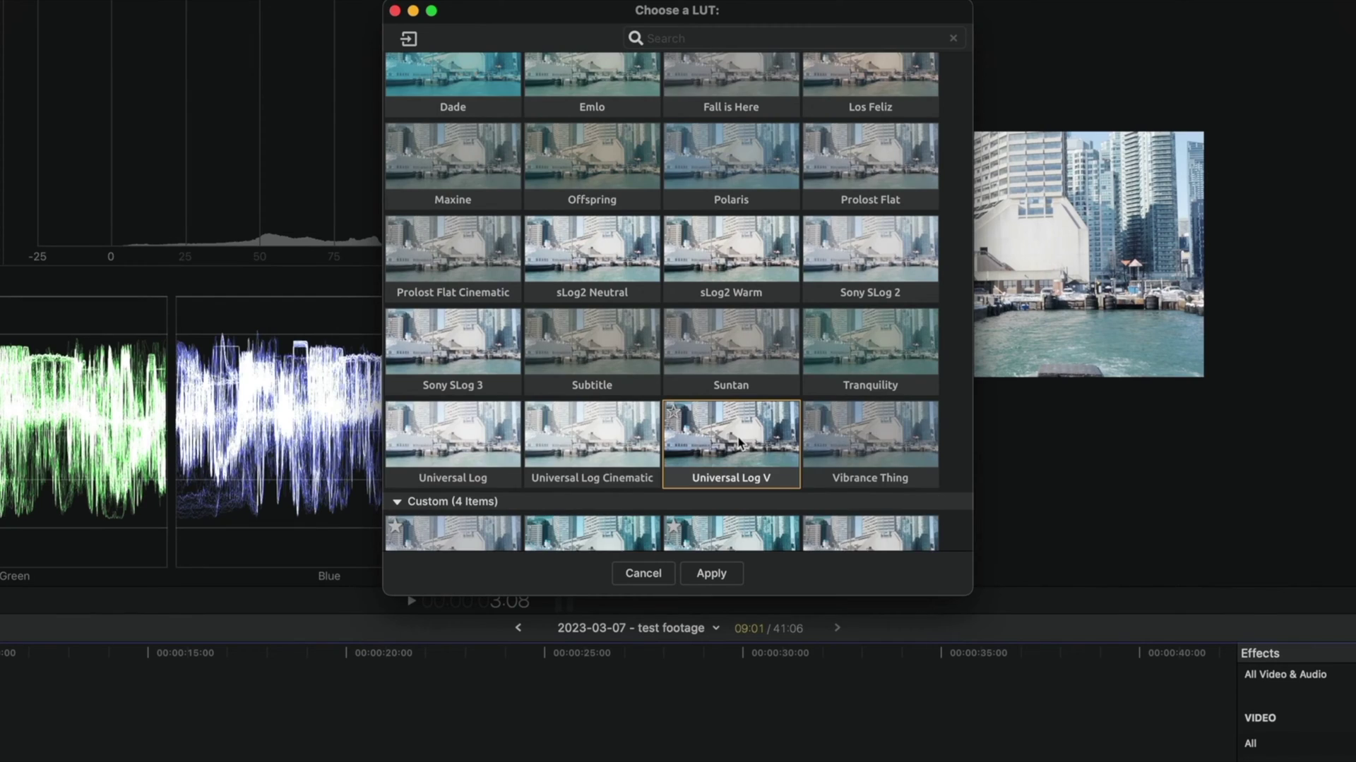
Step: Apply the Neutral A7s3 LUT, brighten the midtones, and show the adjustment layer's video effect settings
scroll(820, 511, down, 2)
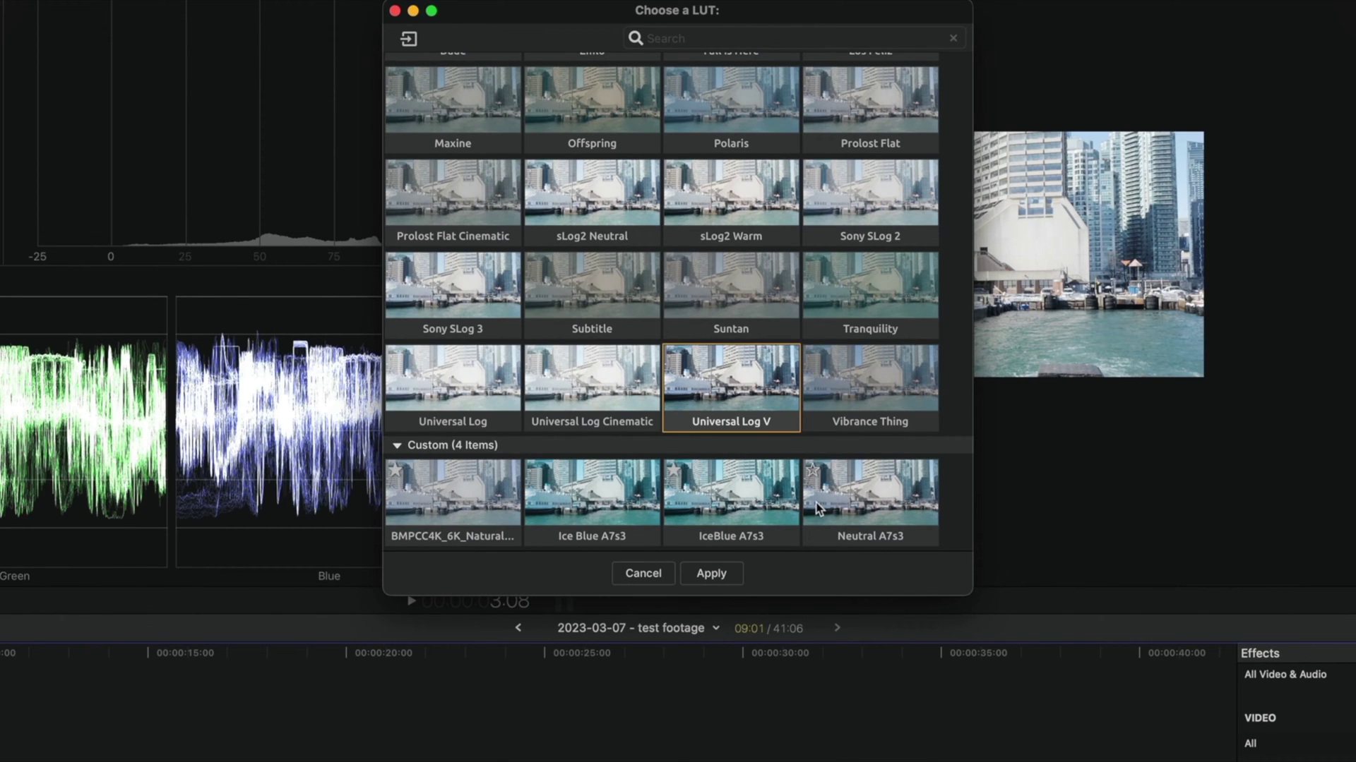
click(861, 505)
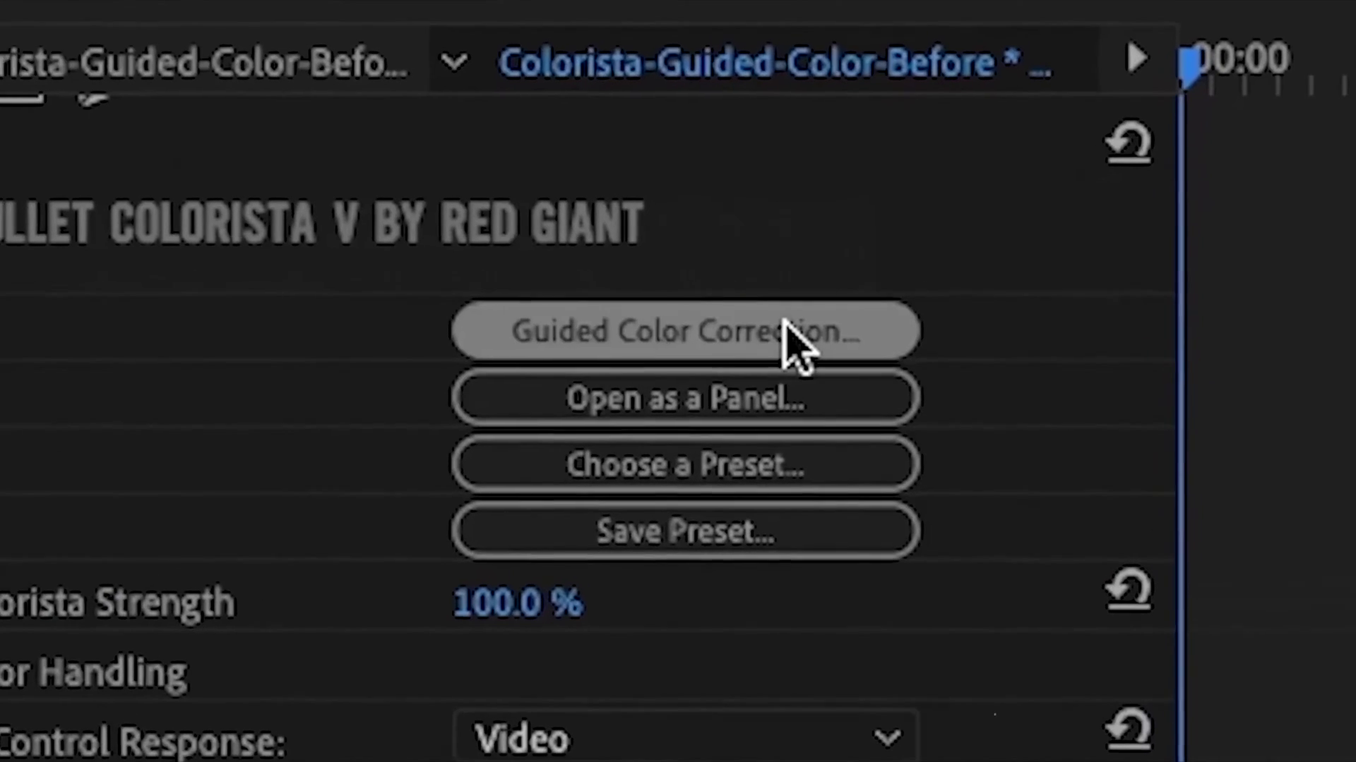
click(212, 142)
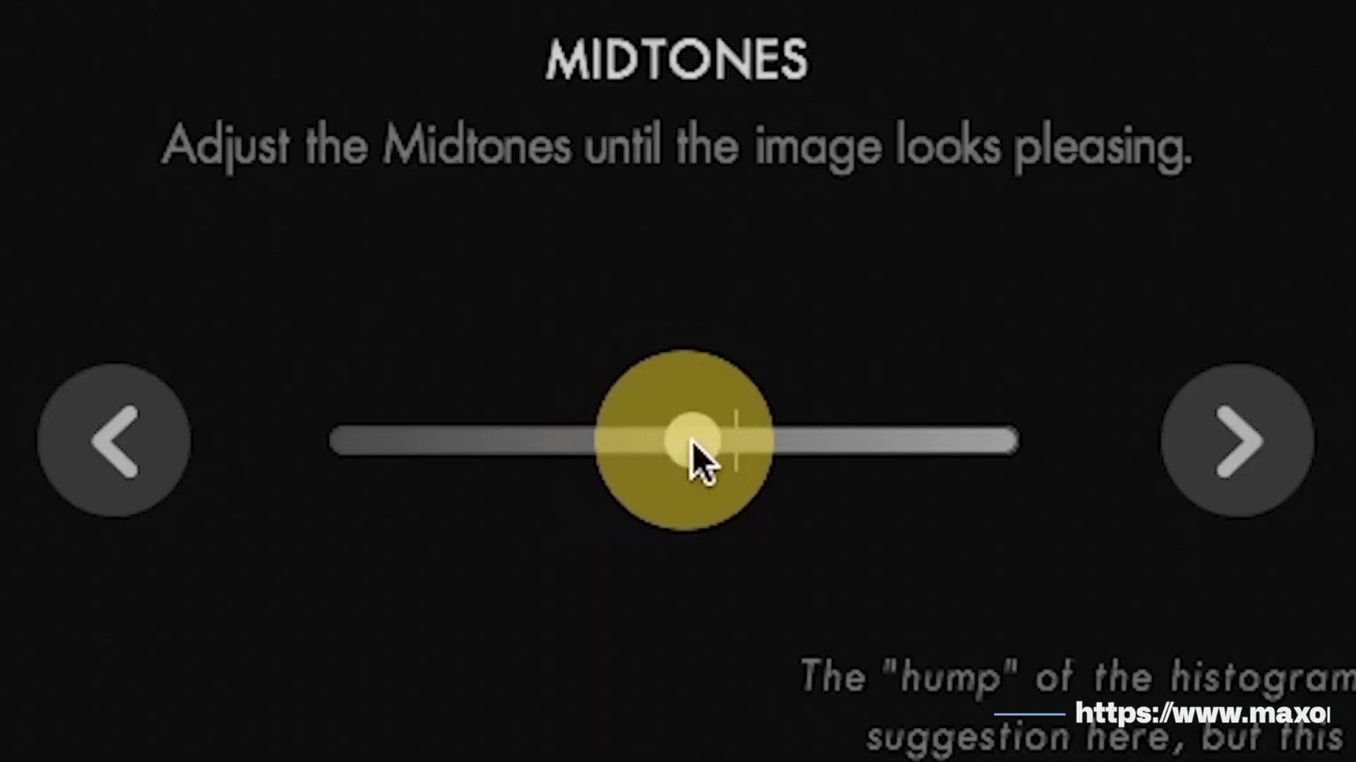
drag(692, 442, 715, 442)
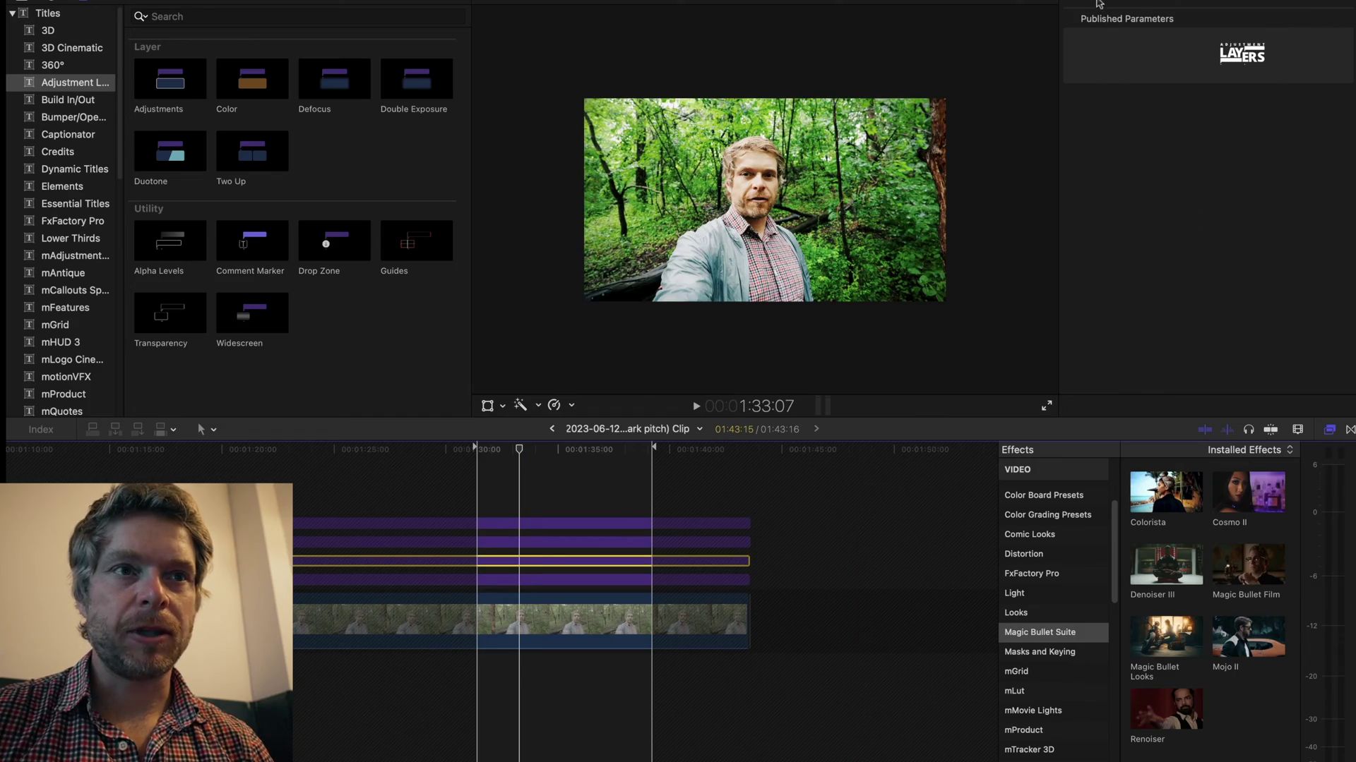
click(1098, 4)
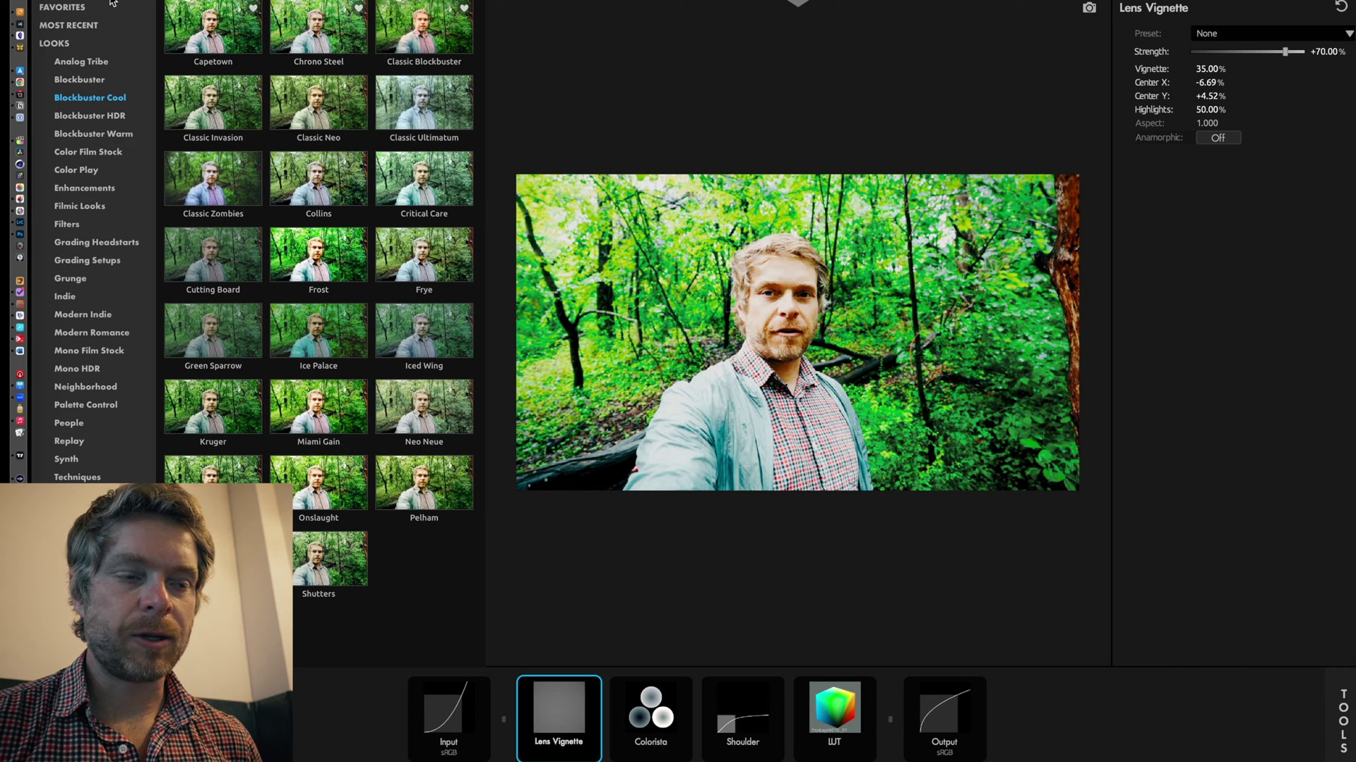
Step: Apply the Classic Neo look from Blockbuster Cool and bring back the Looks preset library
click(341, 146)
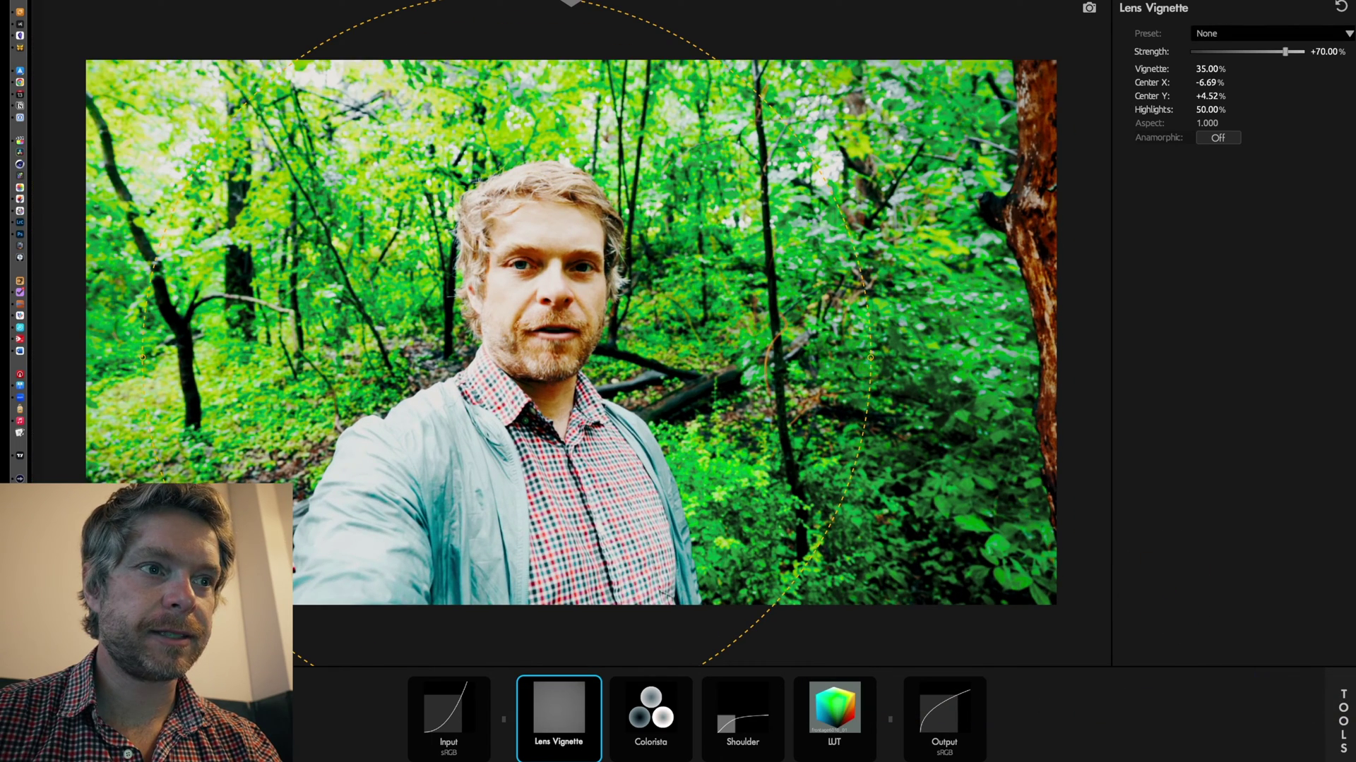
mouse_move(1347, 713)
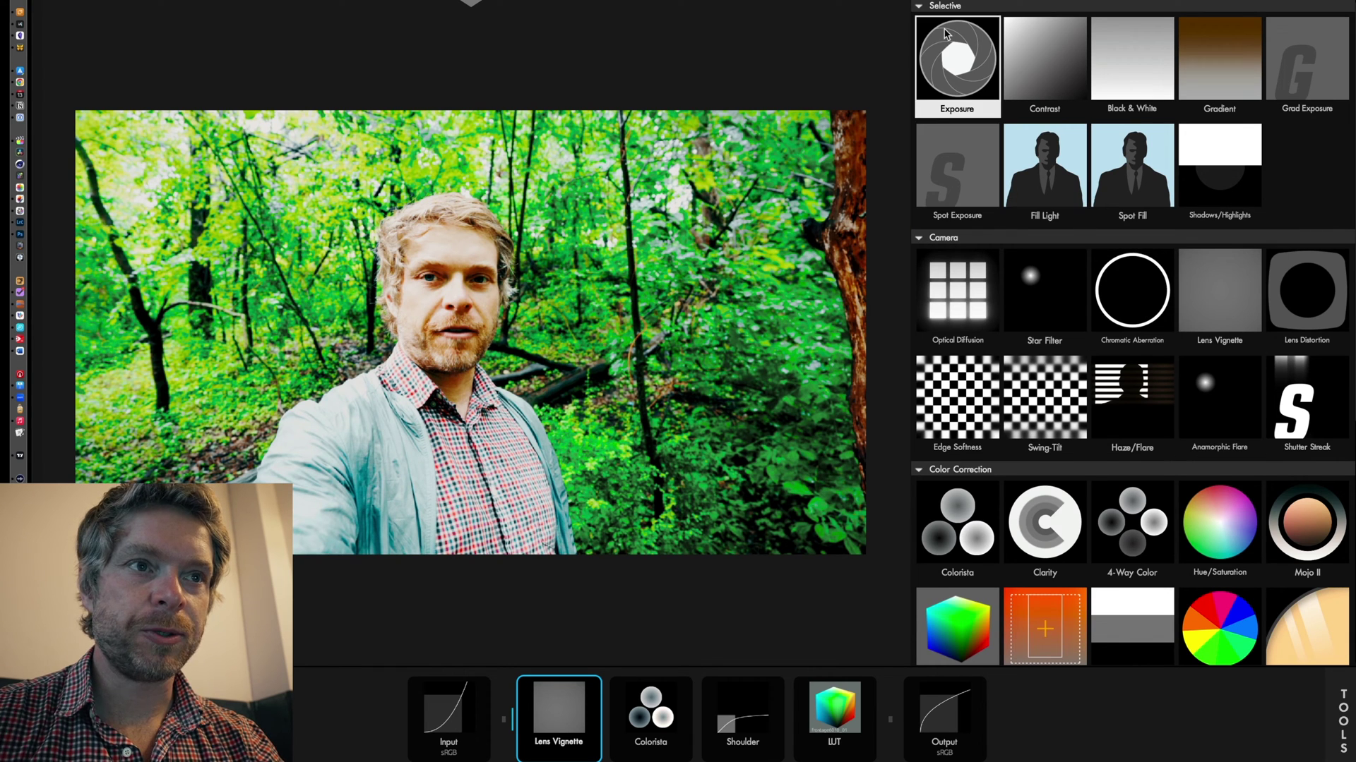
scroll(1009, 283, down, 5)
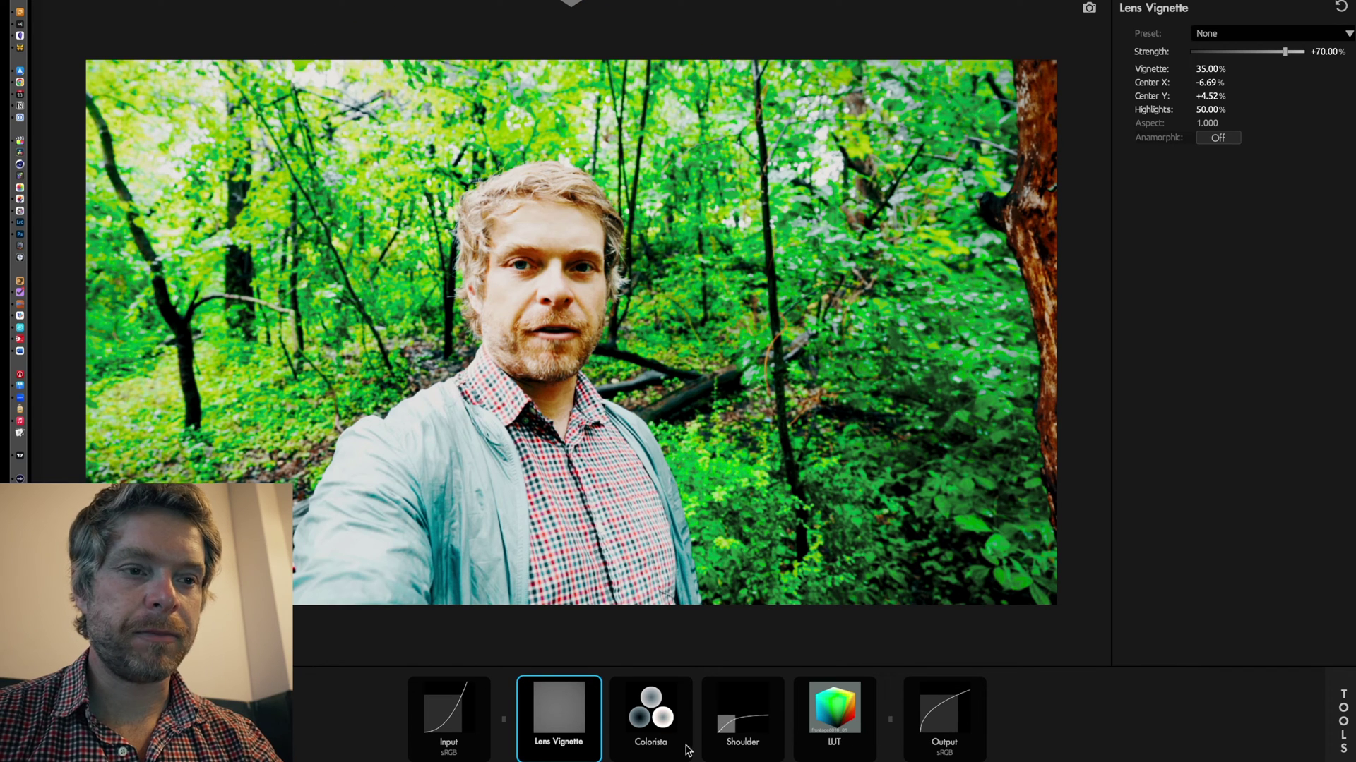
mouse_move(572, 378)
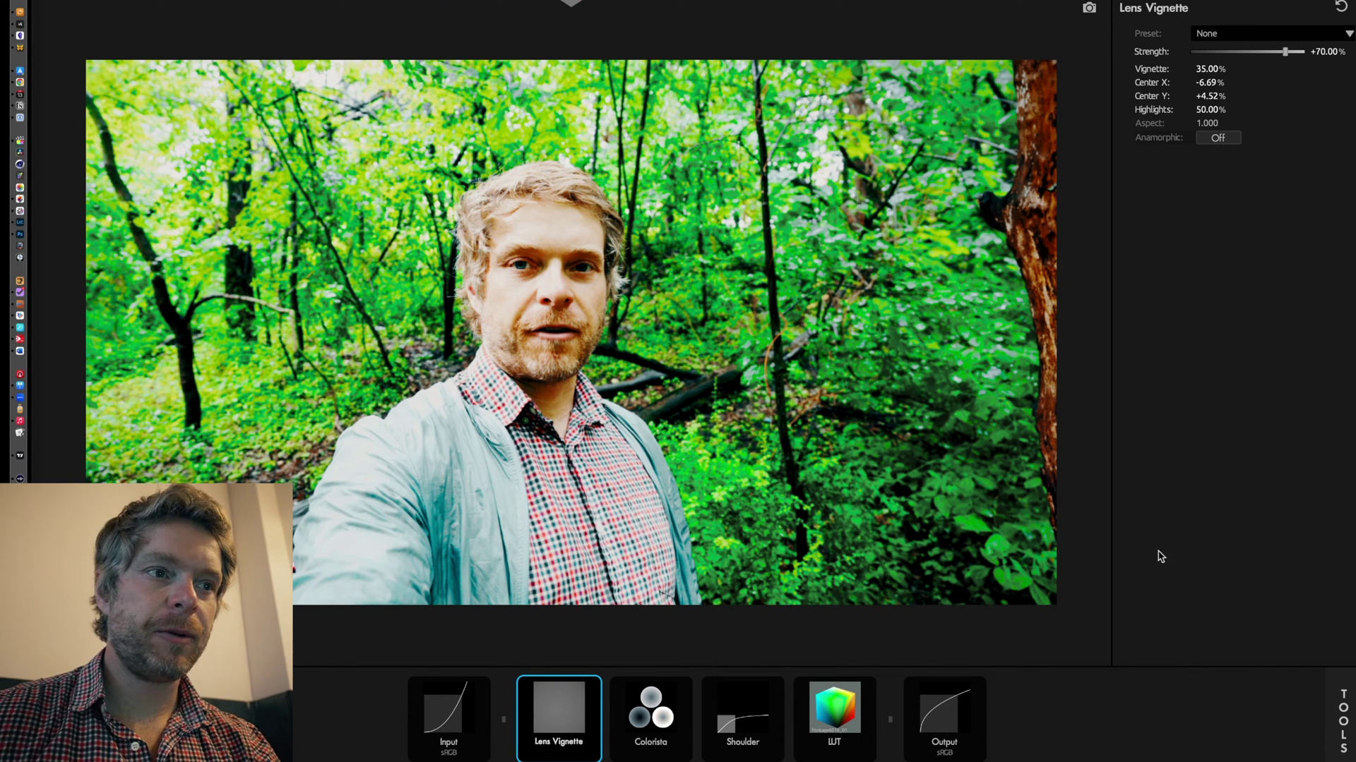
mouse_move(39, 720)
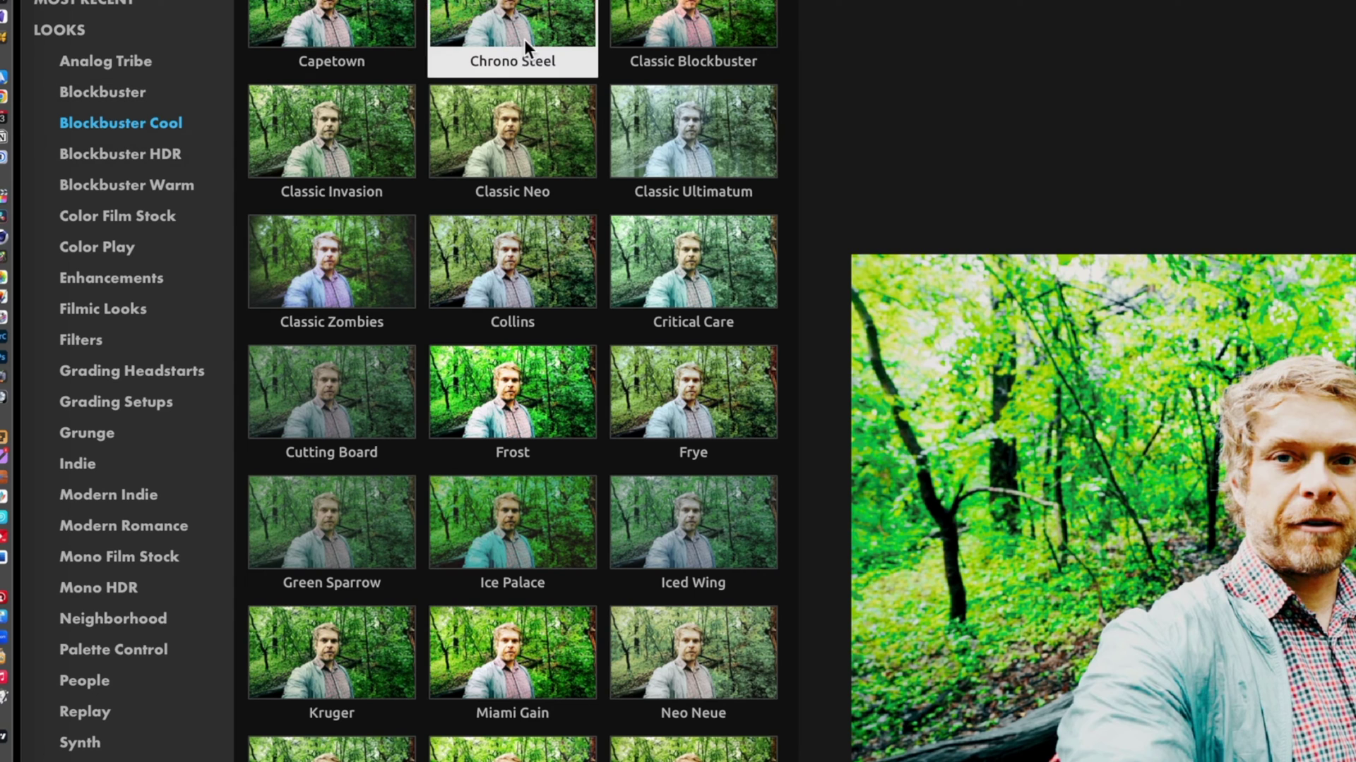
Step: Browse the Blockbuster HDR, Blockbuster and Blockbuster Warm looks, previewing Chrono Gold on the clip
click(134, 150)
click(129, 96)
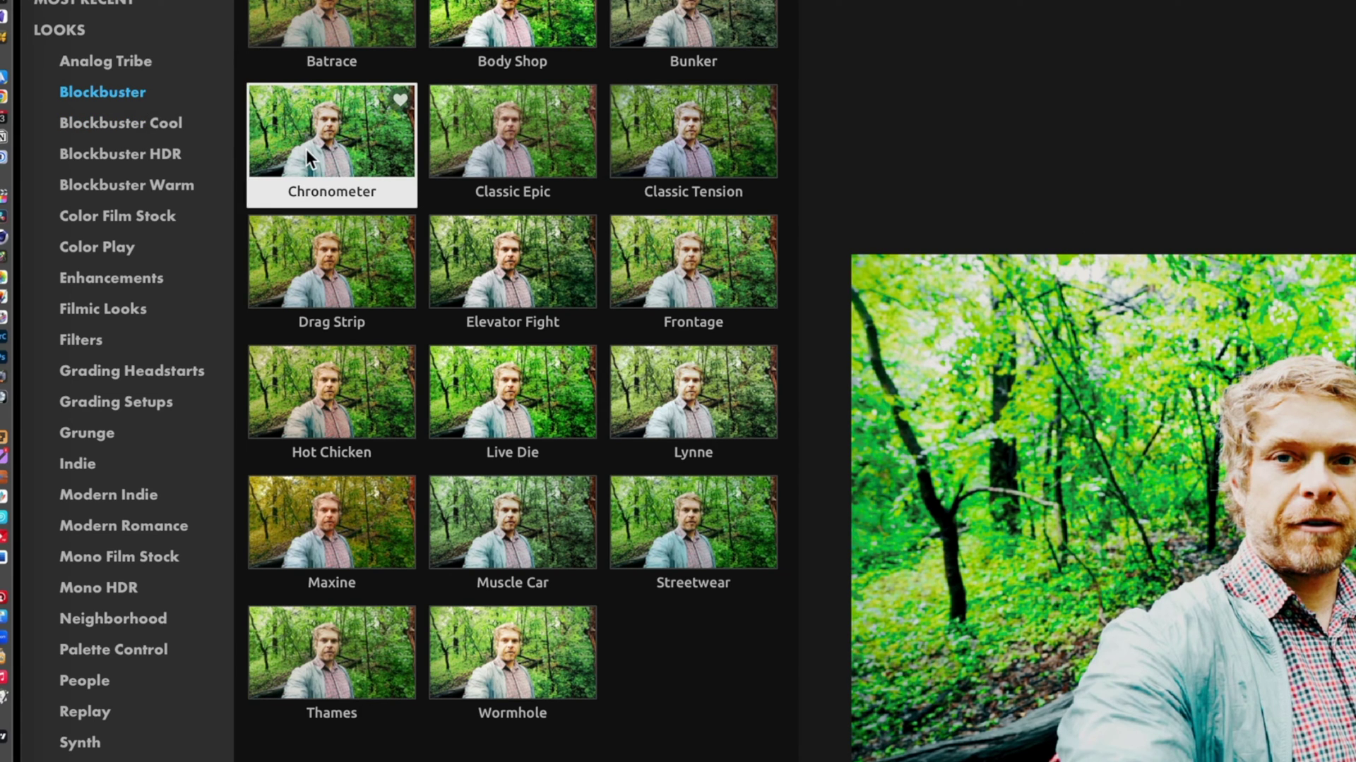
click(163, 185)
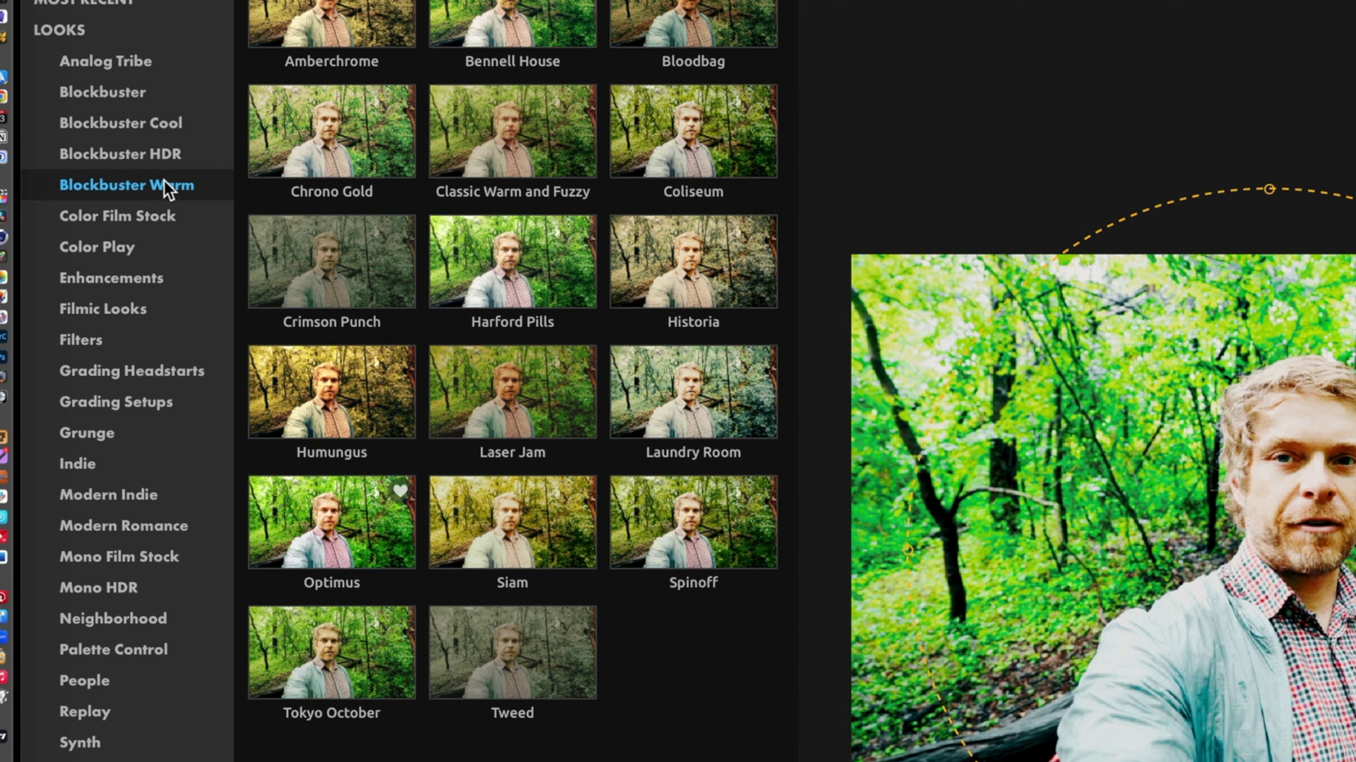
click(311, 150)
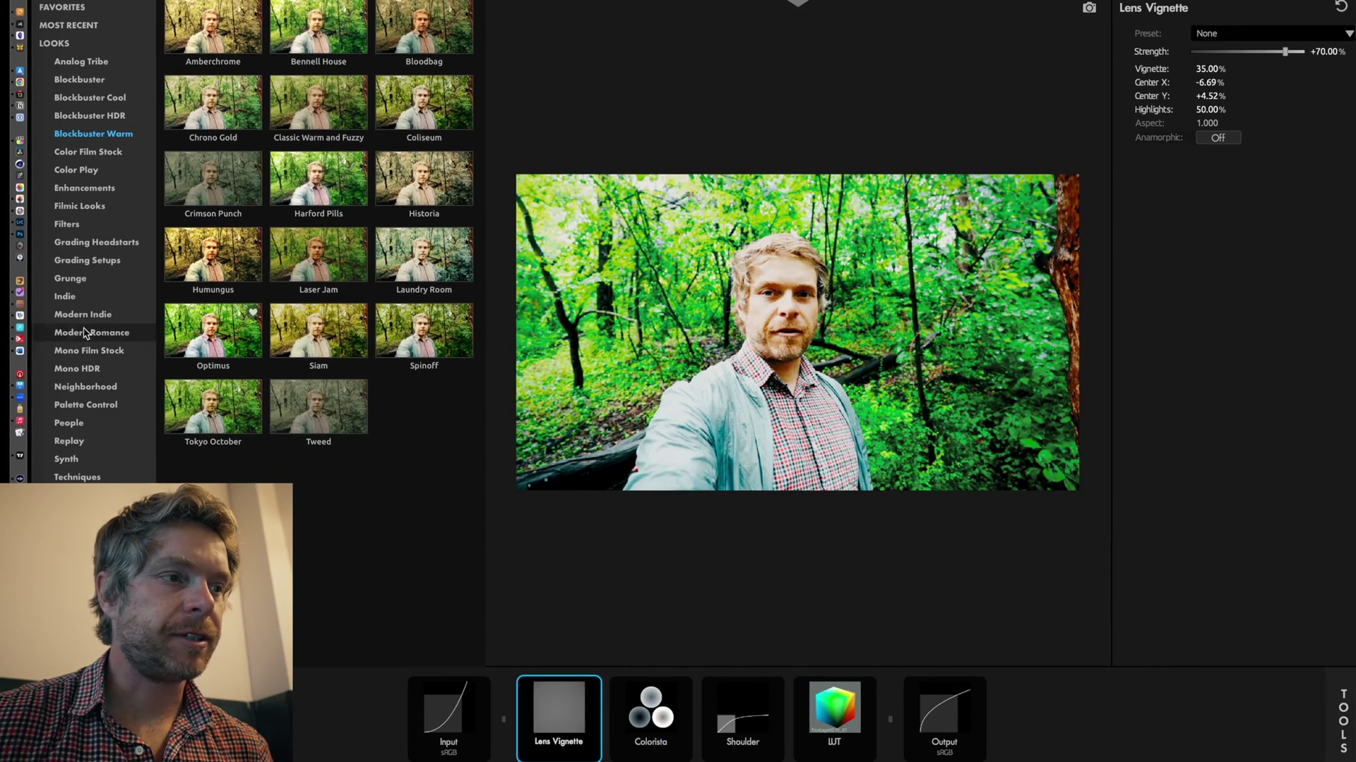
Step: Browse the Indie, Modern Indie, Modern Romance, Mono Film Stock, Mono HDR and Neighborhood looks
click(85, 302)
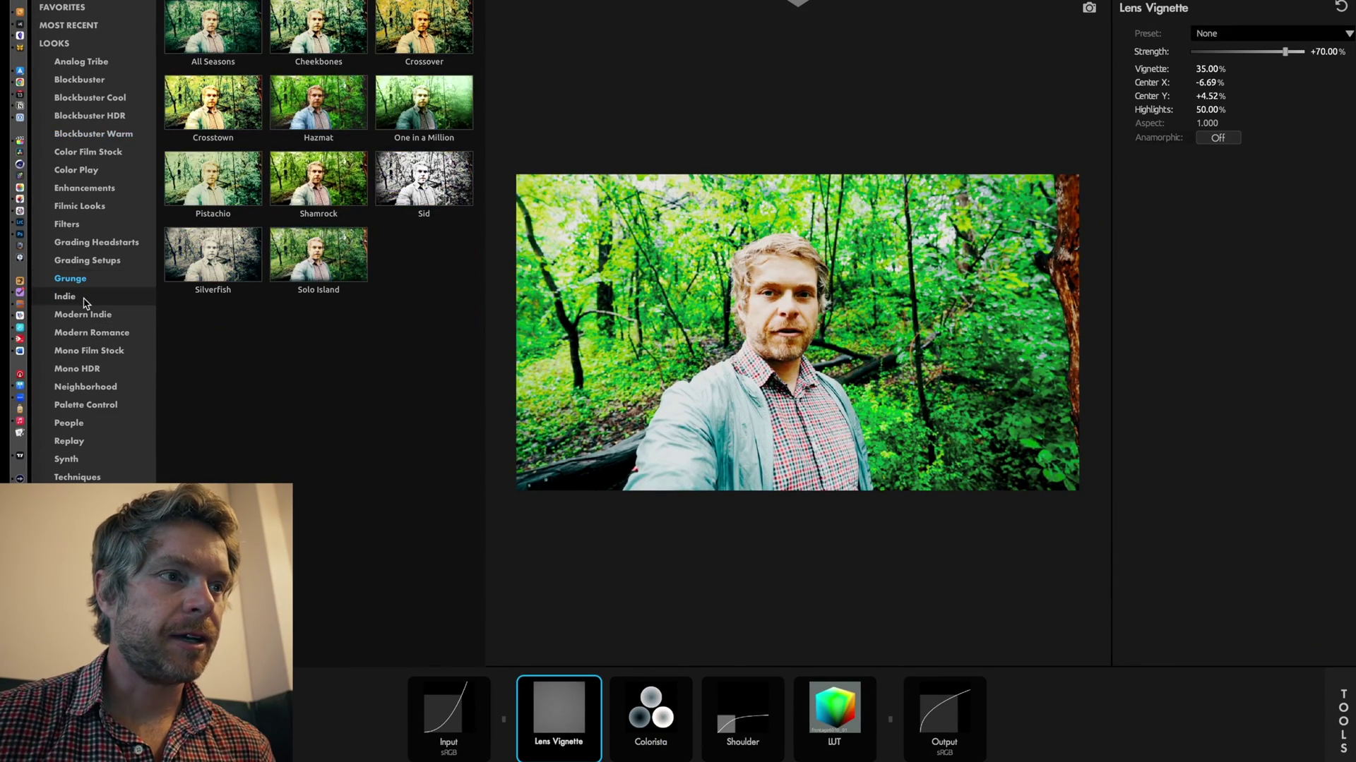
click(84, 314)
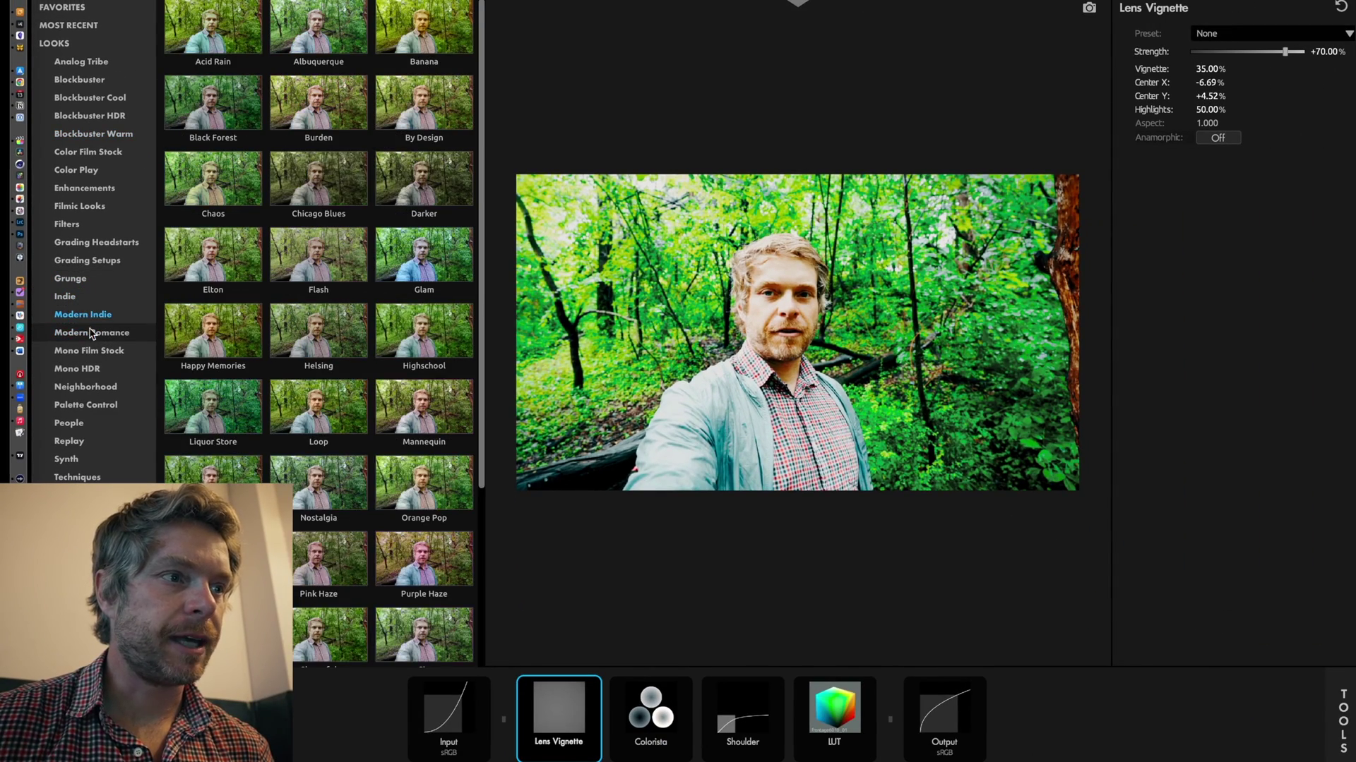
click(90, 332)
click(97, 352)
click(96, 370)
click(92, 387)
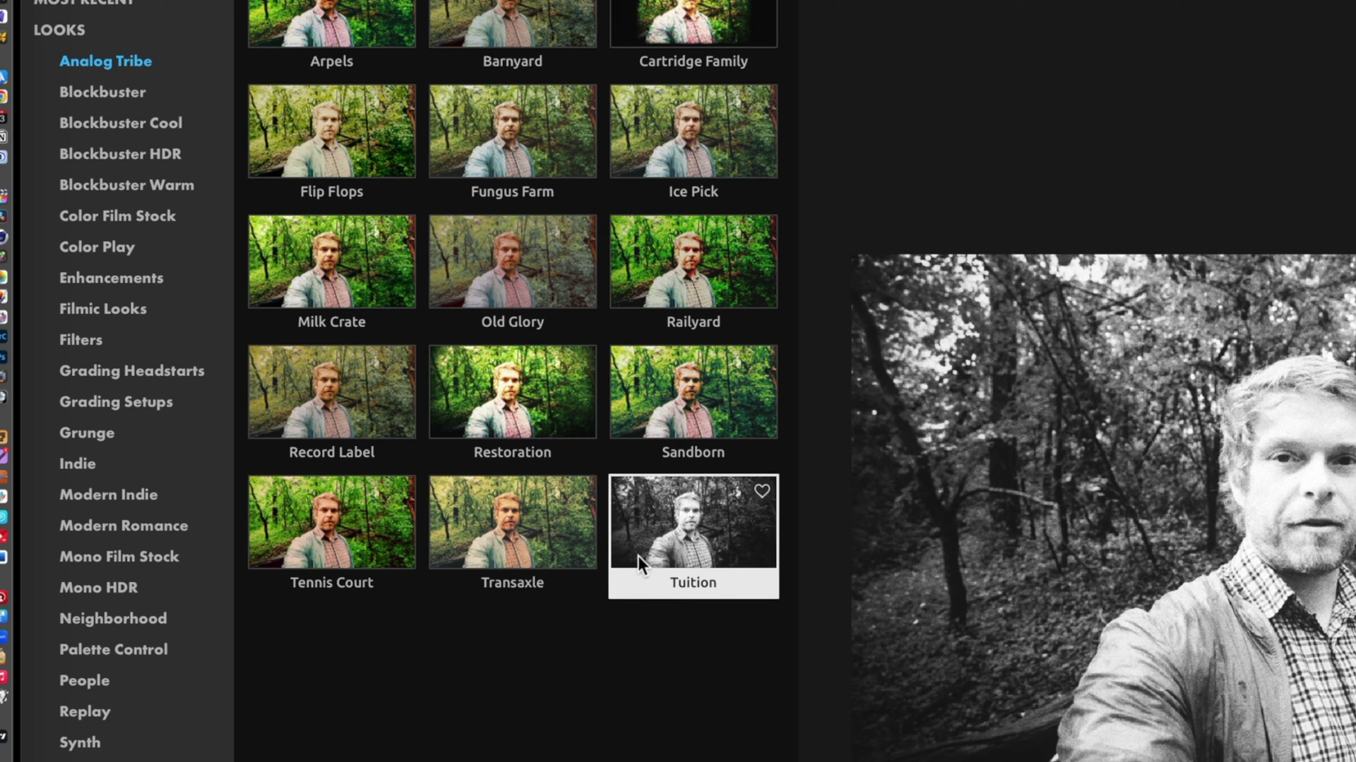
Step: Apply the Tuition look and inspect its Black & White, Renoiser and Lens Vignette settings
click(642, 554)
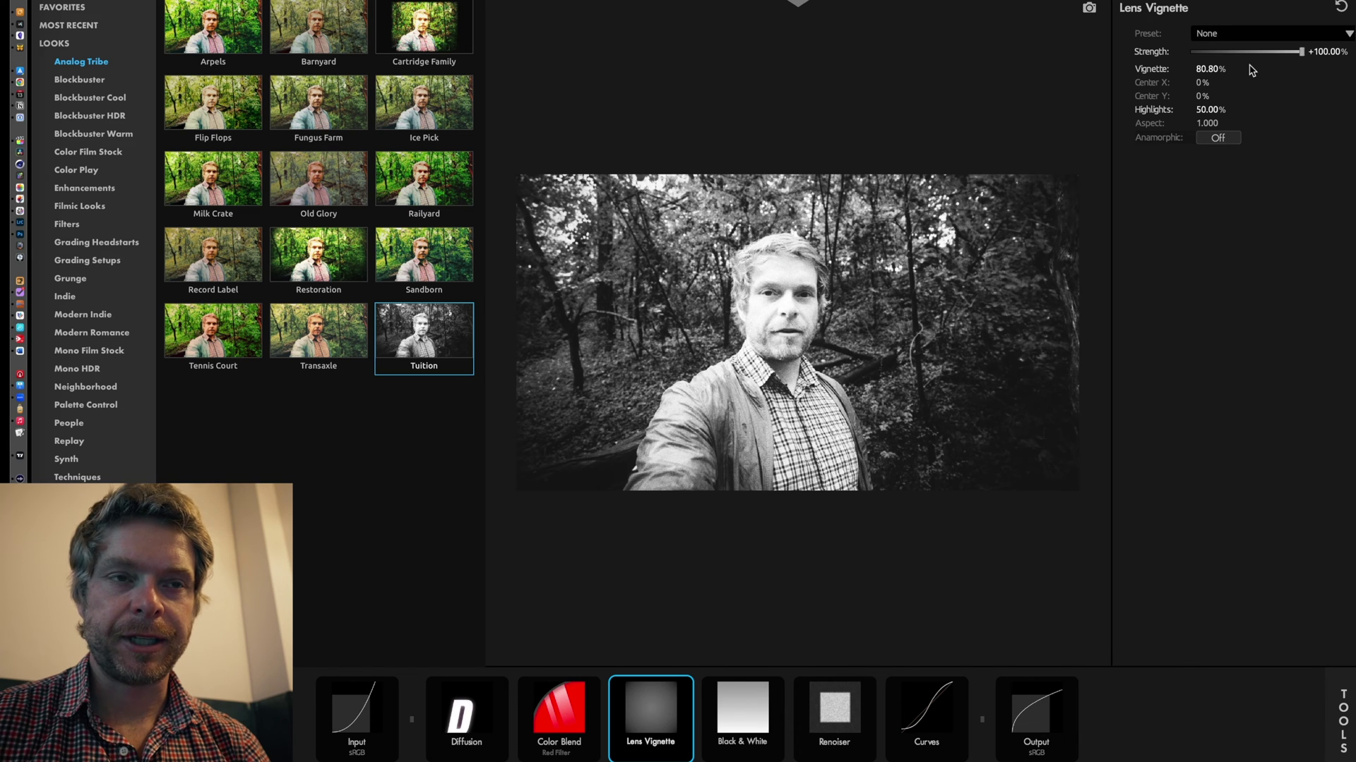
click(754, 734)
click(831, 728)
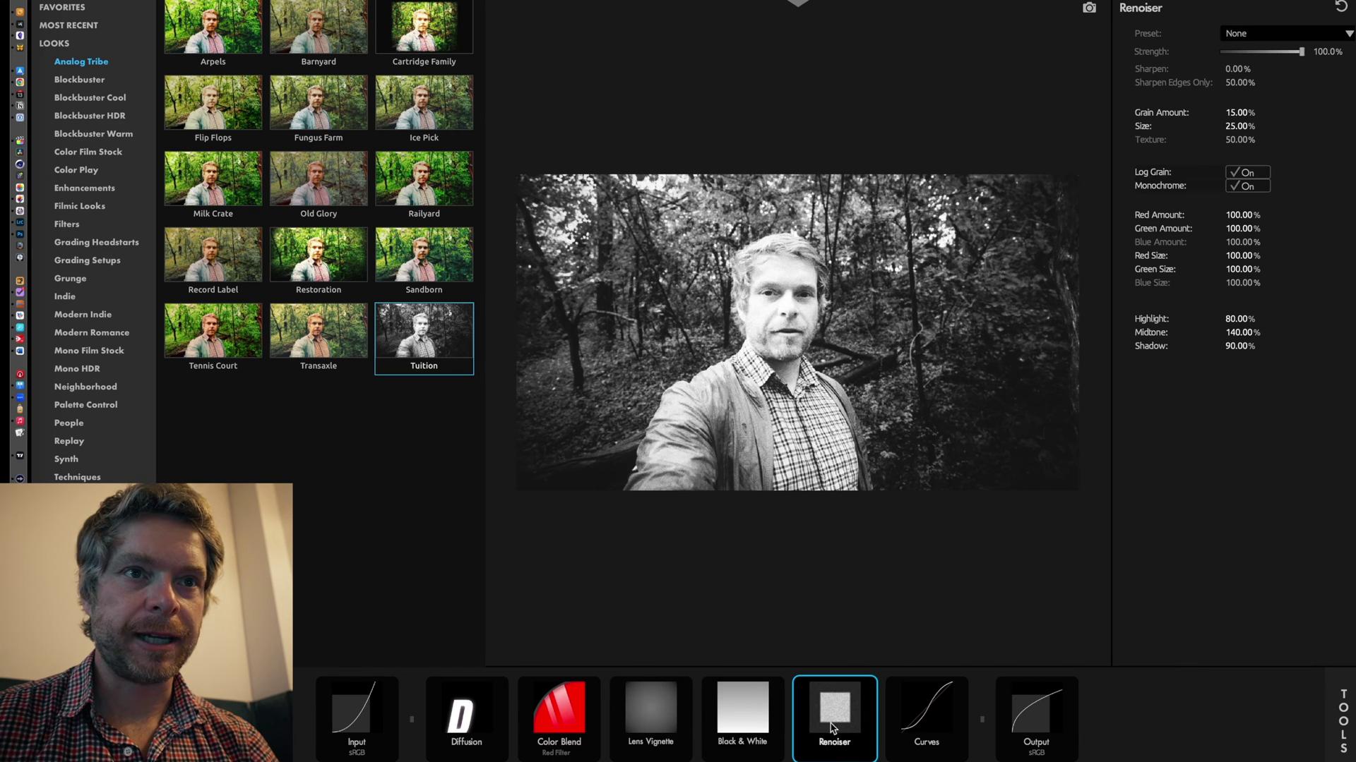
click(739, 710)
click(666, 720)
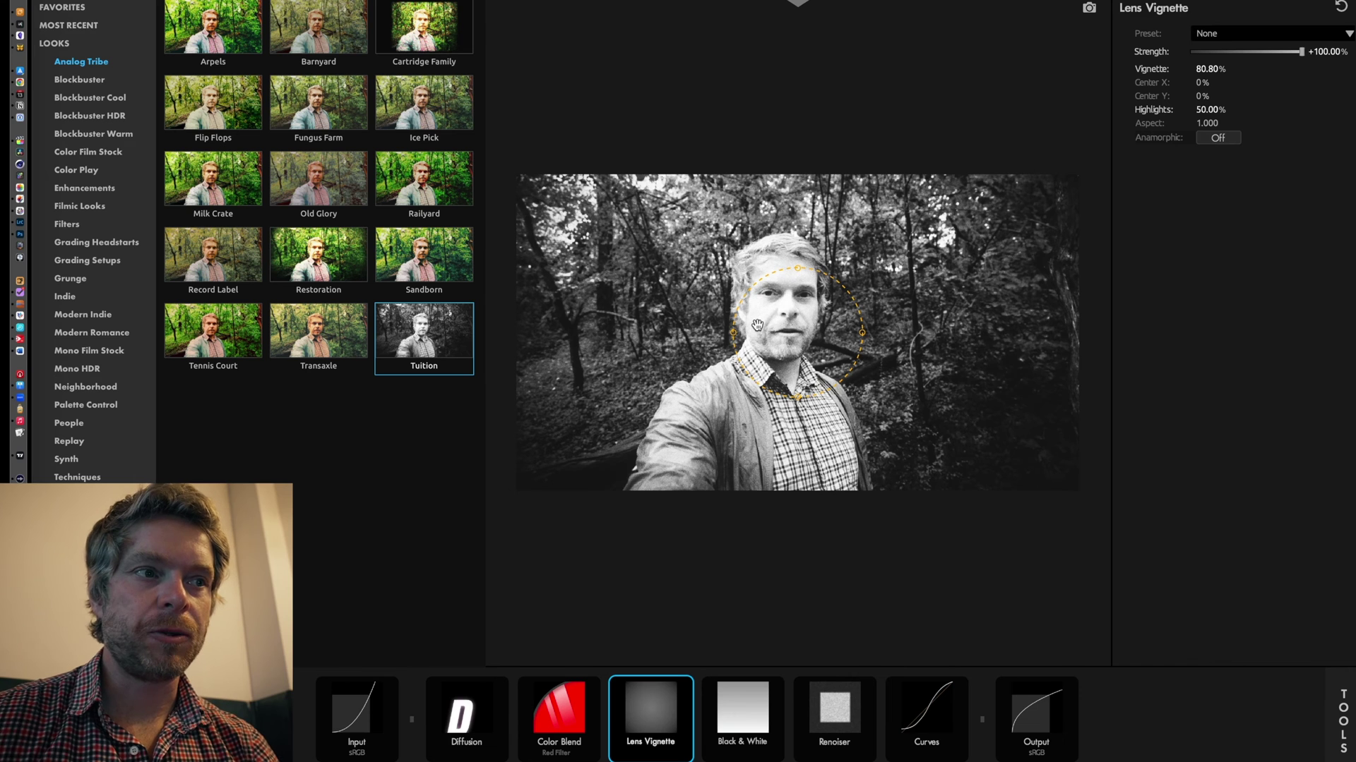
Step: Try Restoration and Old Glory, settle on Fungus Farm, compare with its tools toggled off, and open the tool library
click(321, 264)
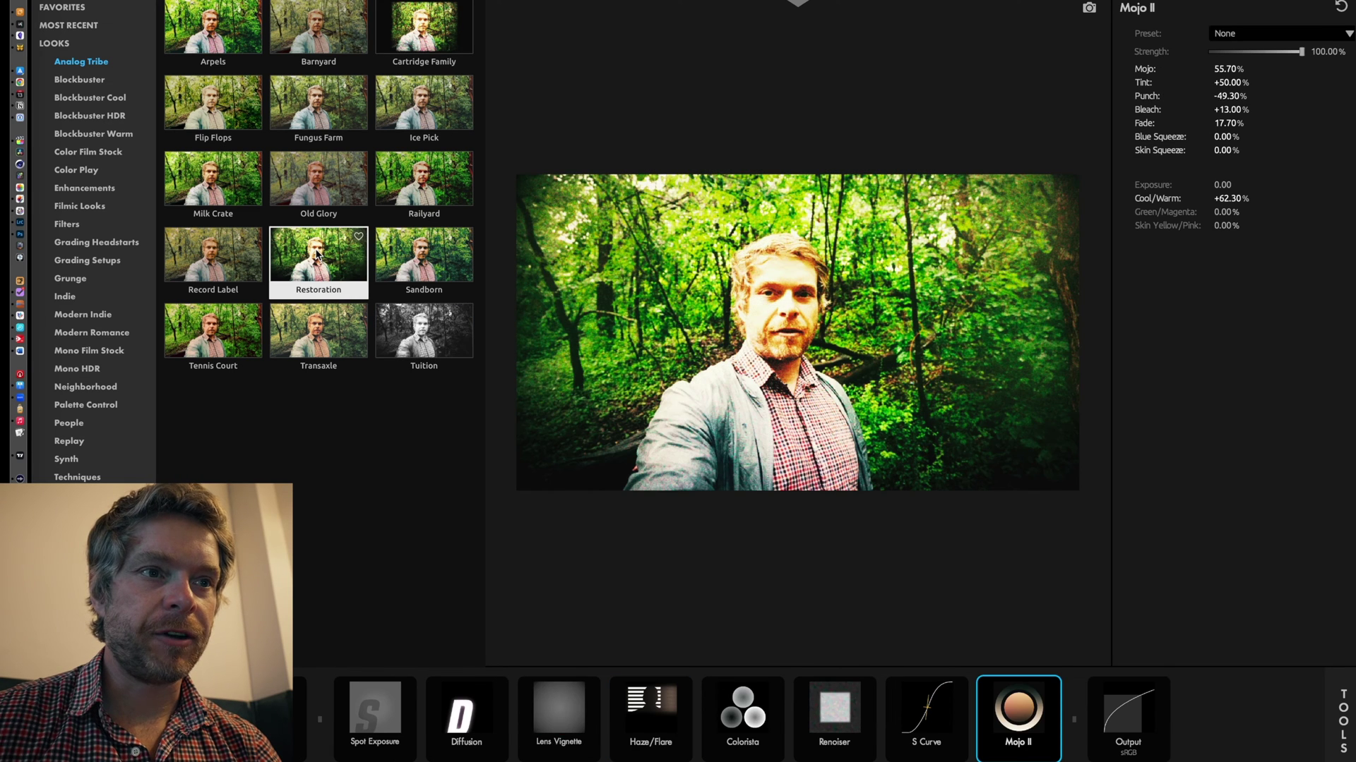
click(335, 192)
click(335, 100)
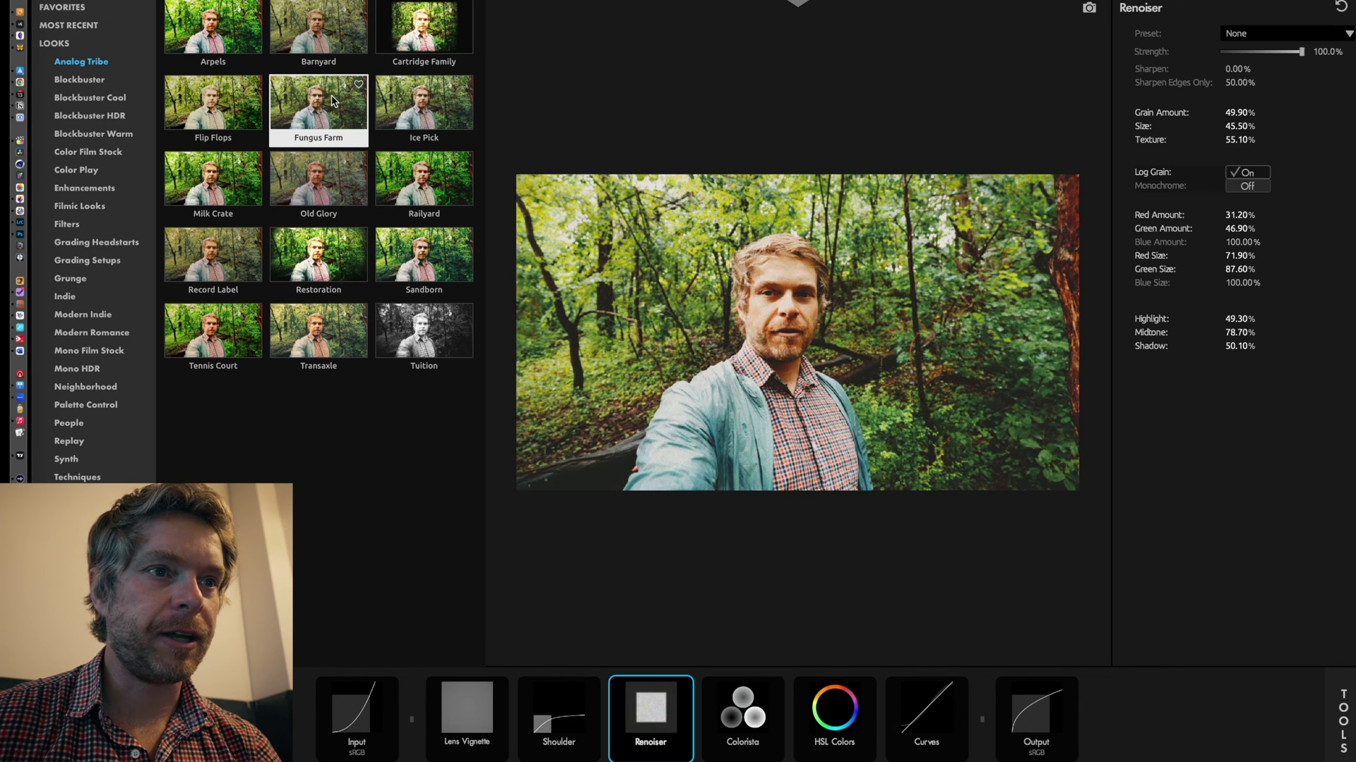
click(340, 141)
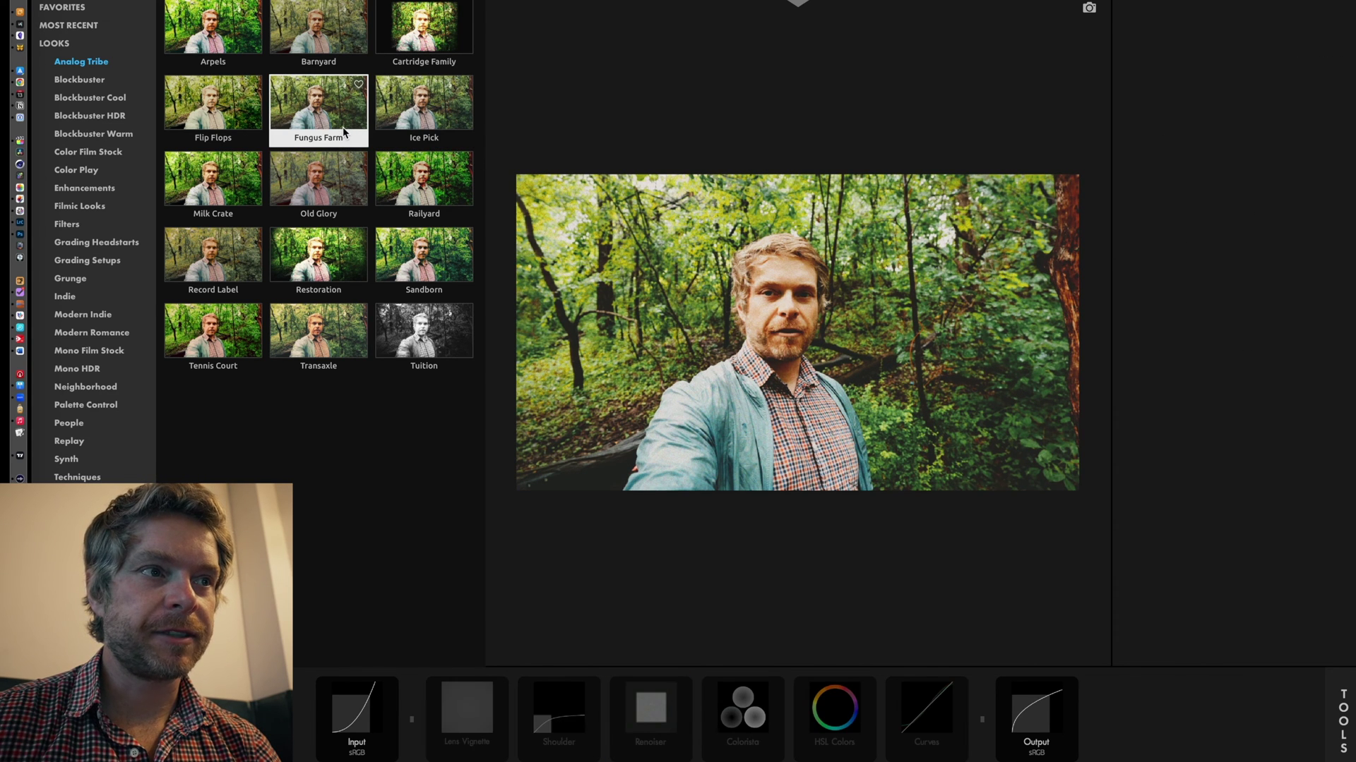
click(342, 126)
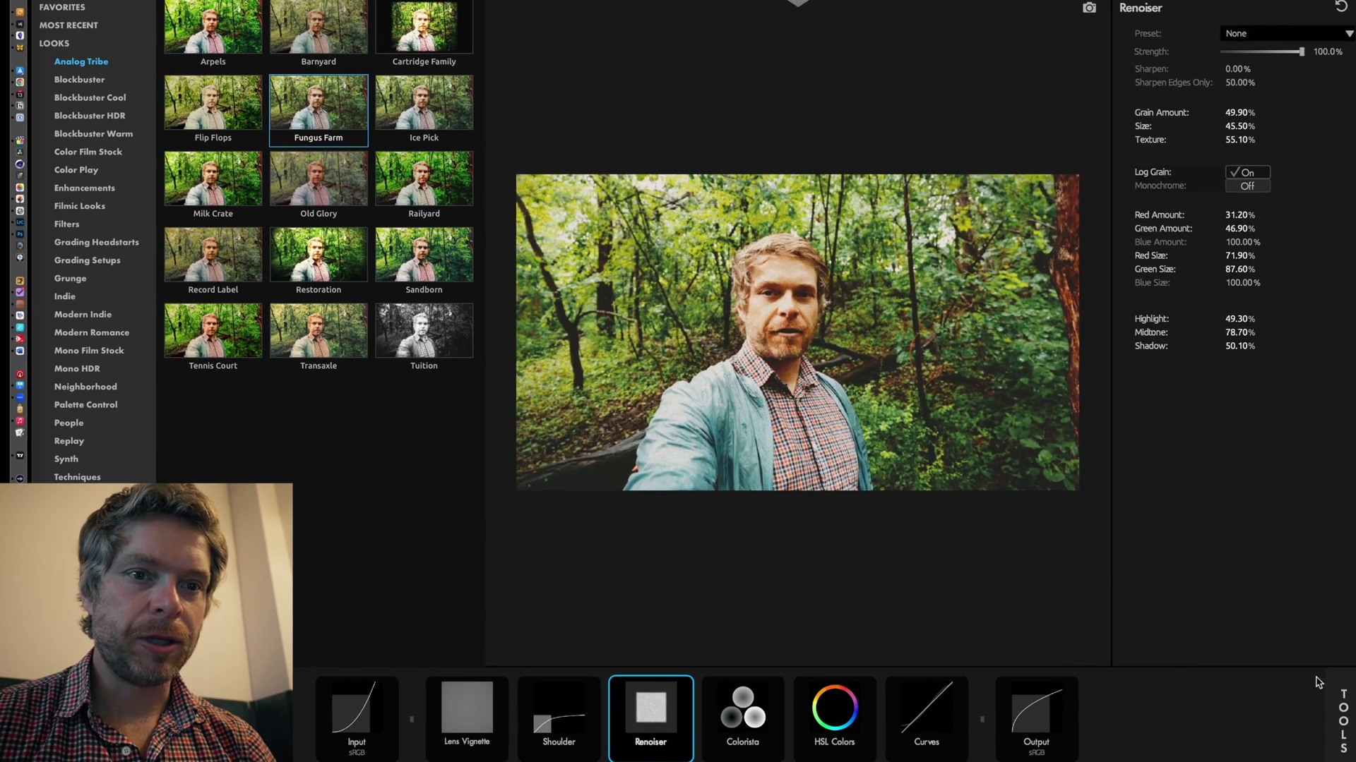
click(1345, 710)
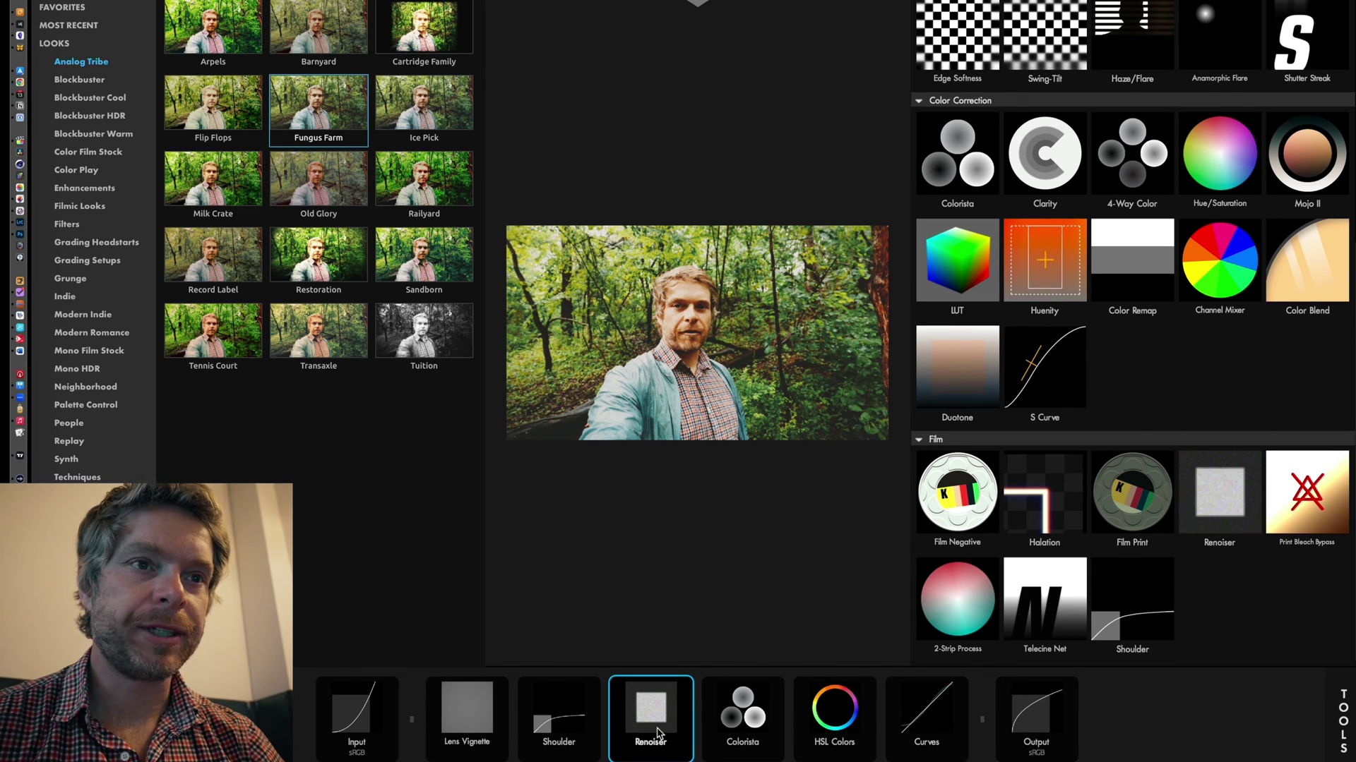
Step: Add Mojo II to the tool chain using the Blue Squeeze Blue preset at 45.83% strength
scroll(1063, 387, up, 4)
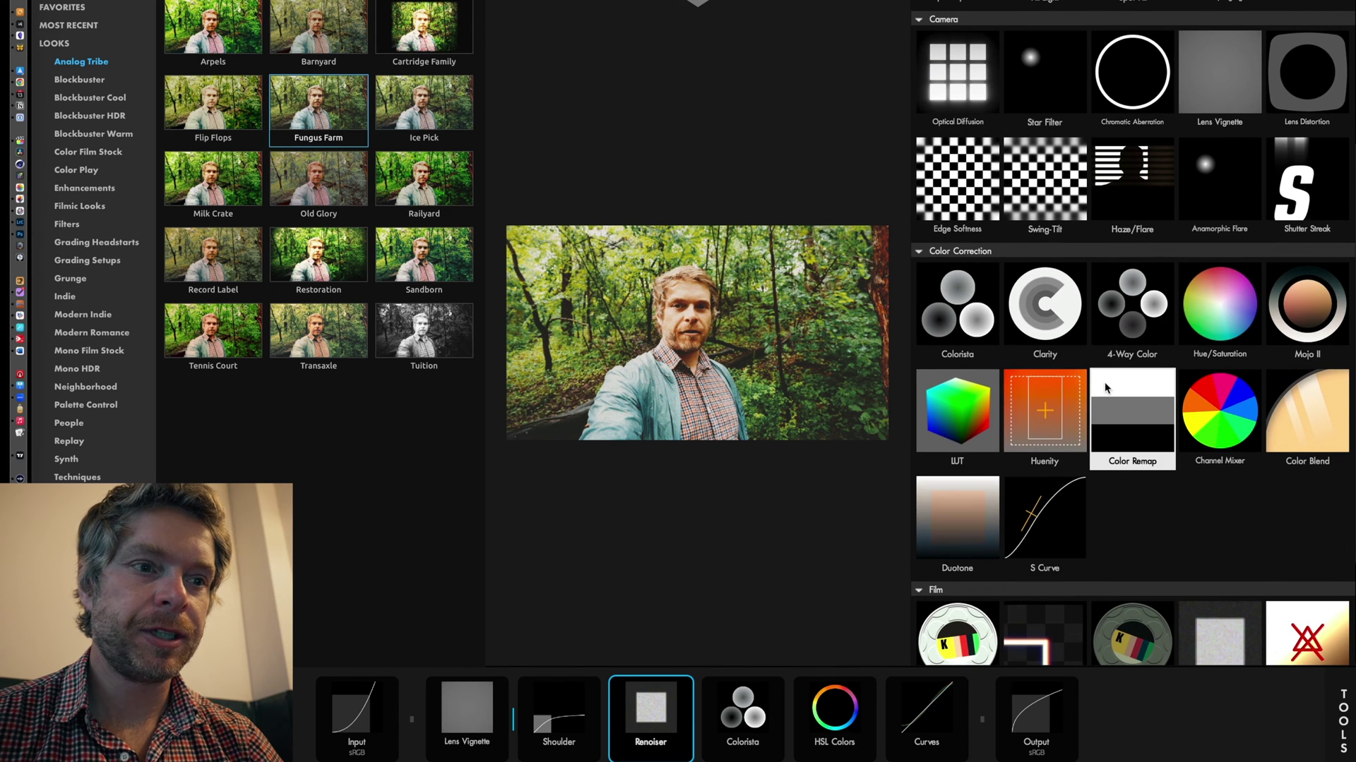
drag(1319, 324, 804, 718)
click(801, 728)
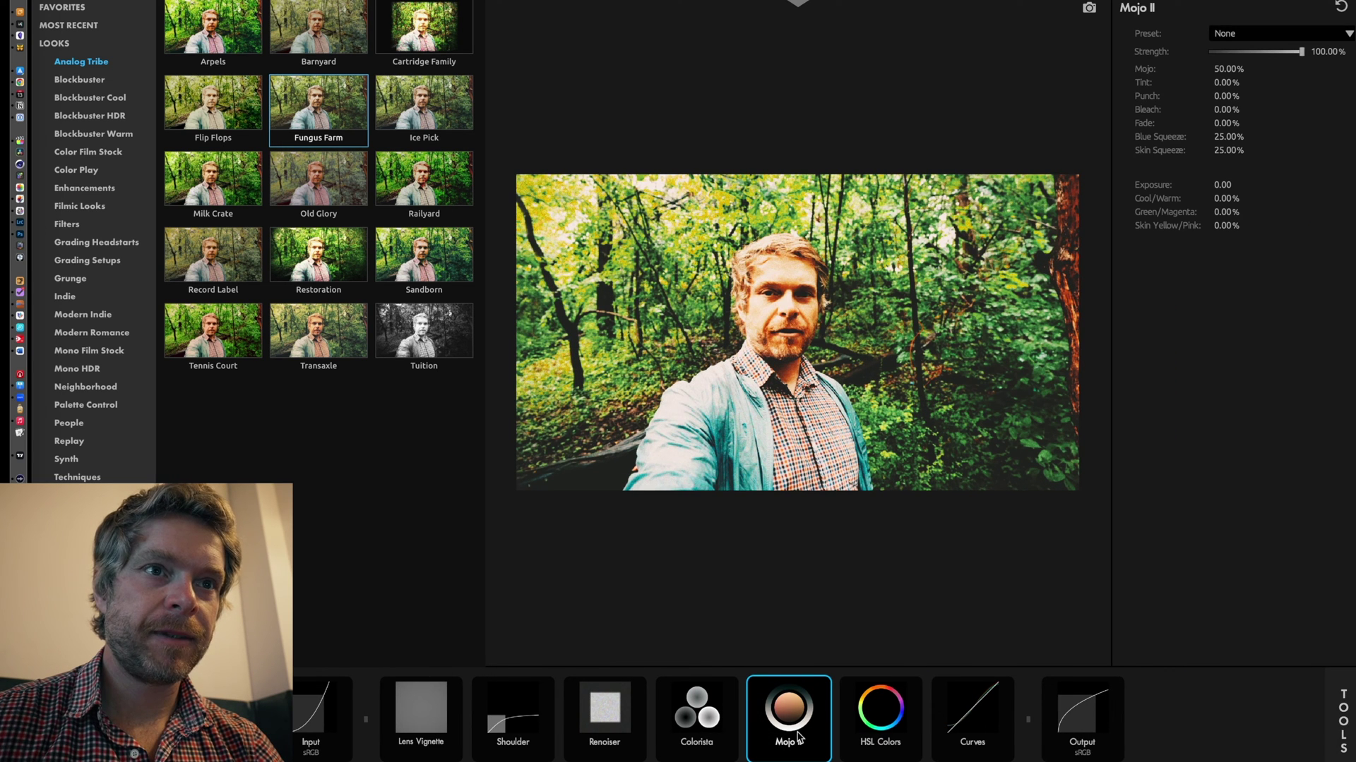
click(1275, 39)
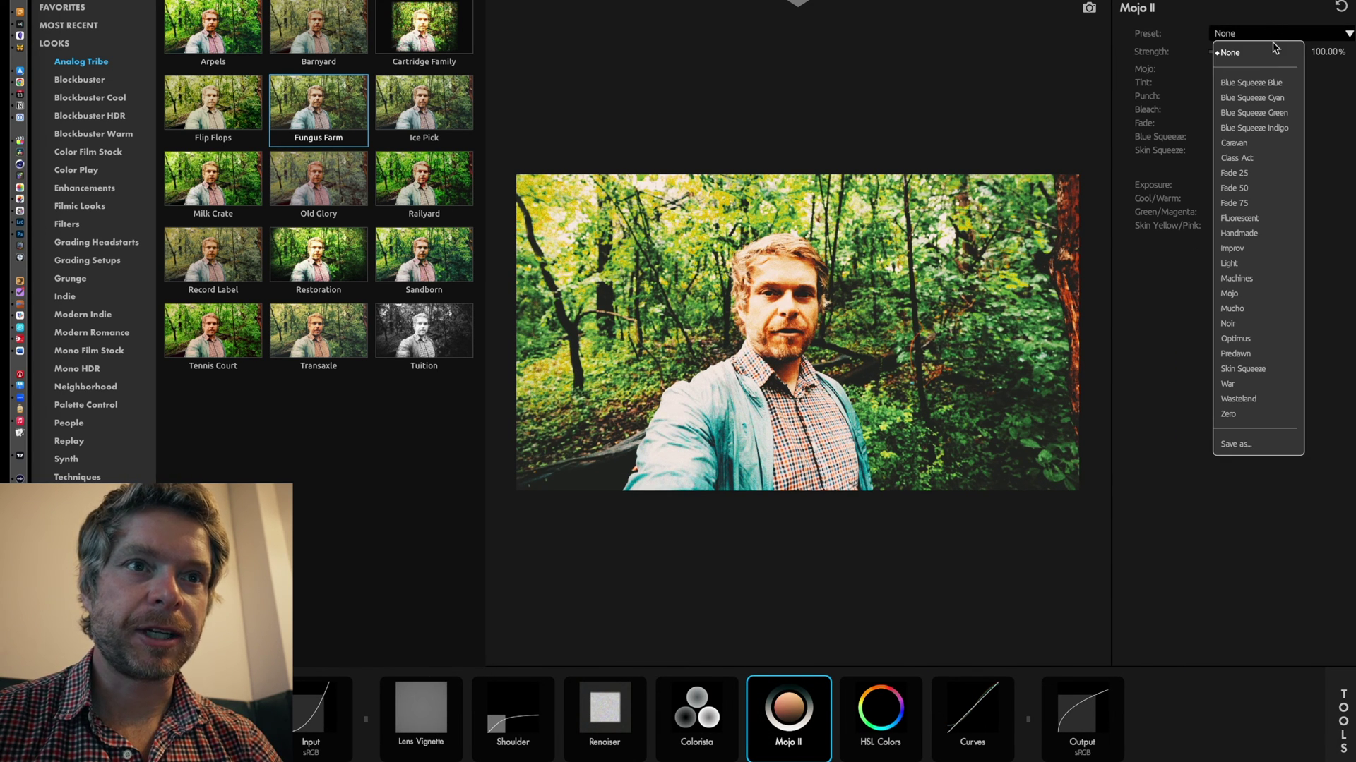
click(1247, 84)
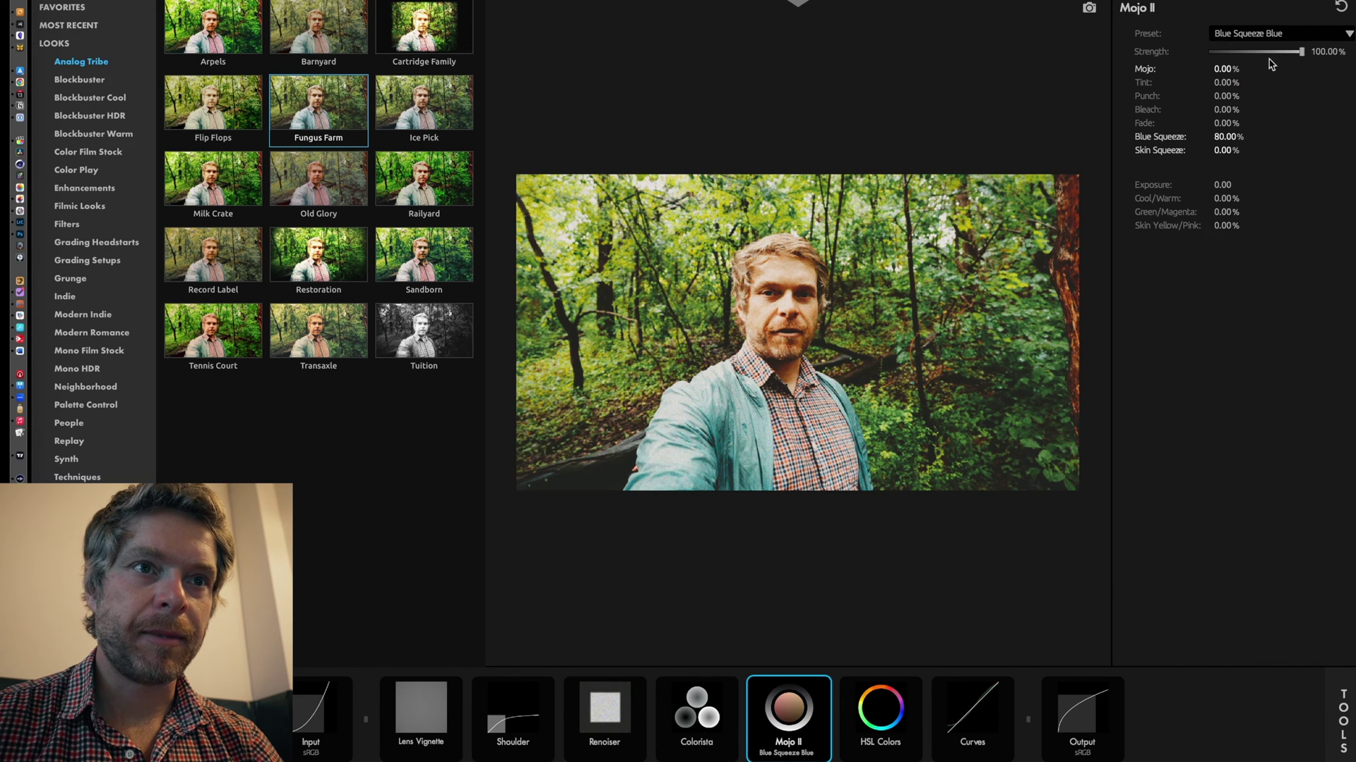
drag(1271, 52, 1253, 53)
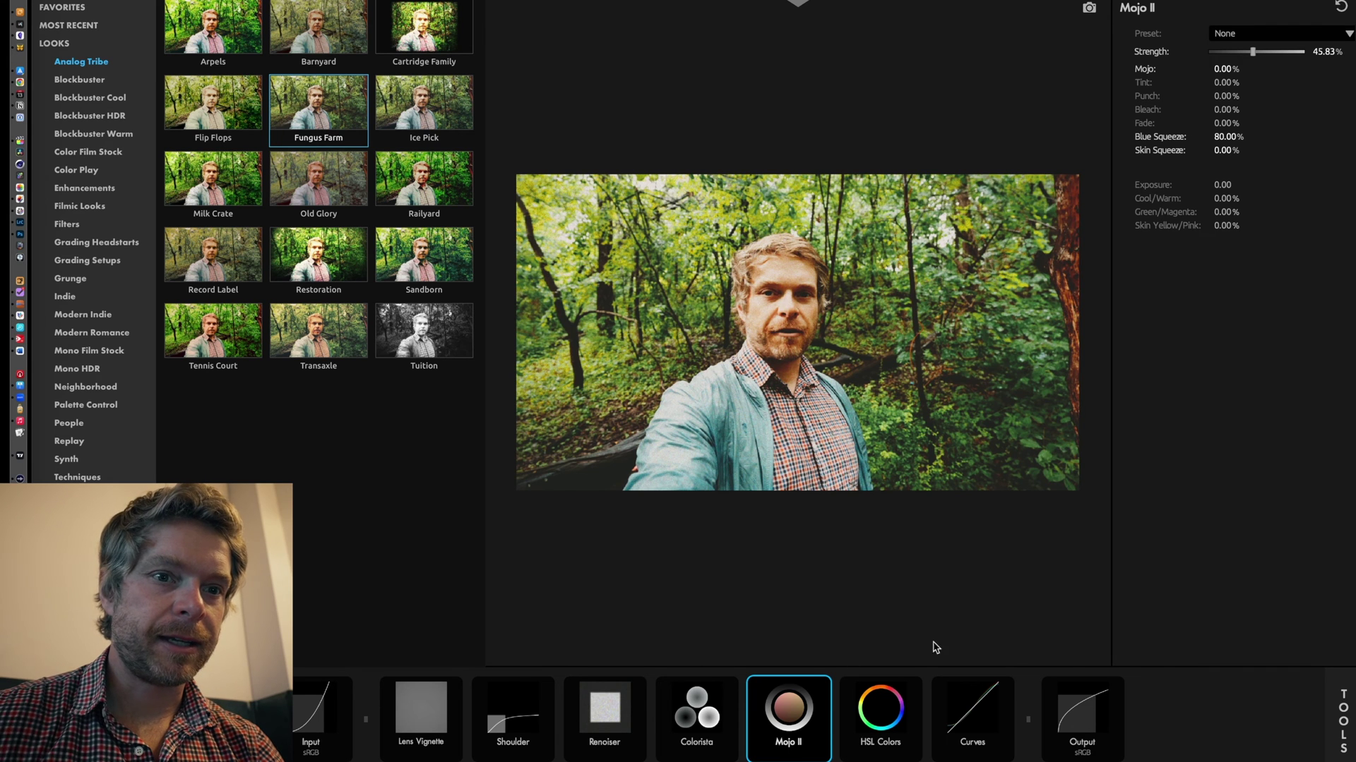
click(1343, 703)
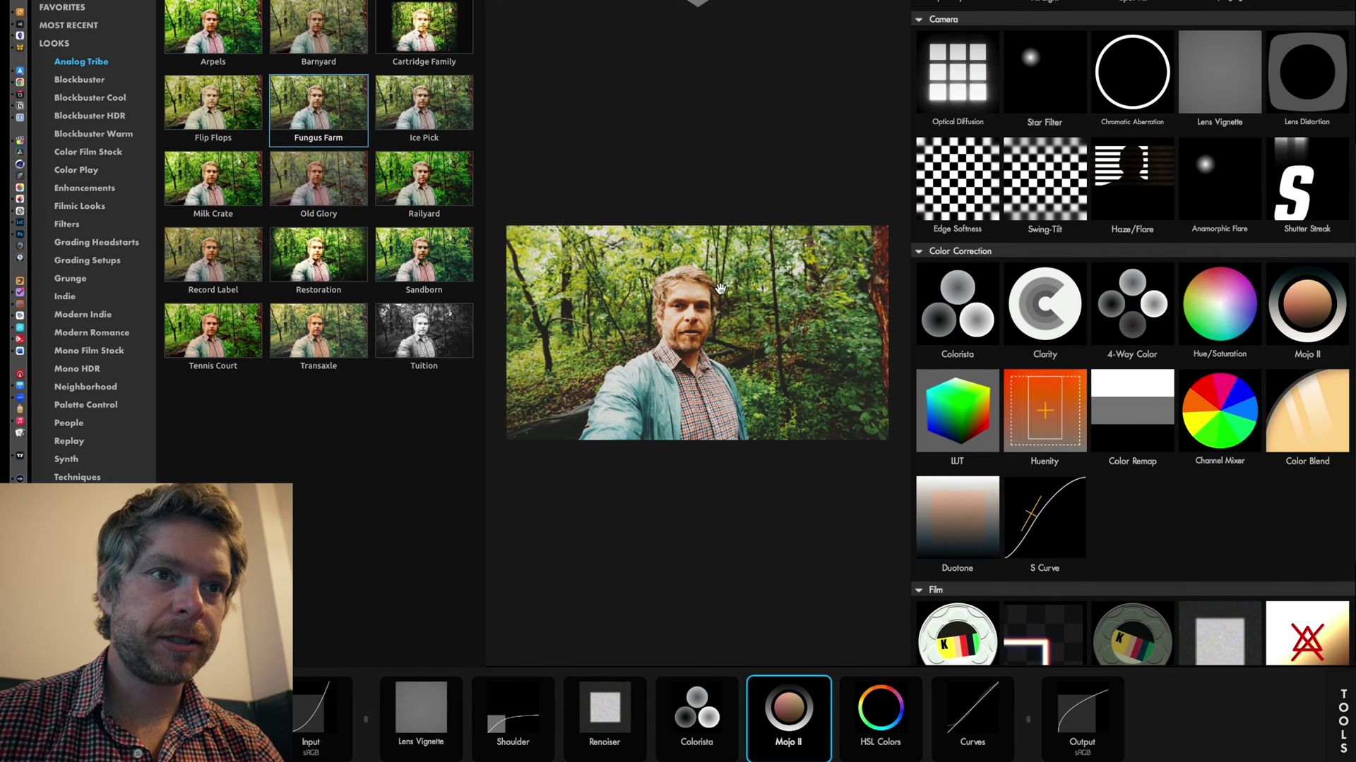
Step: Try a Fill Light with a raised fill amount, then delete it from the chain
scroll(1101, 169, up, 3)
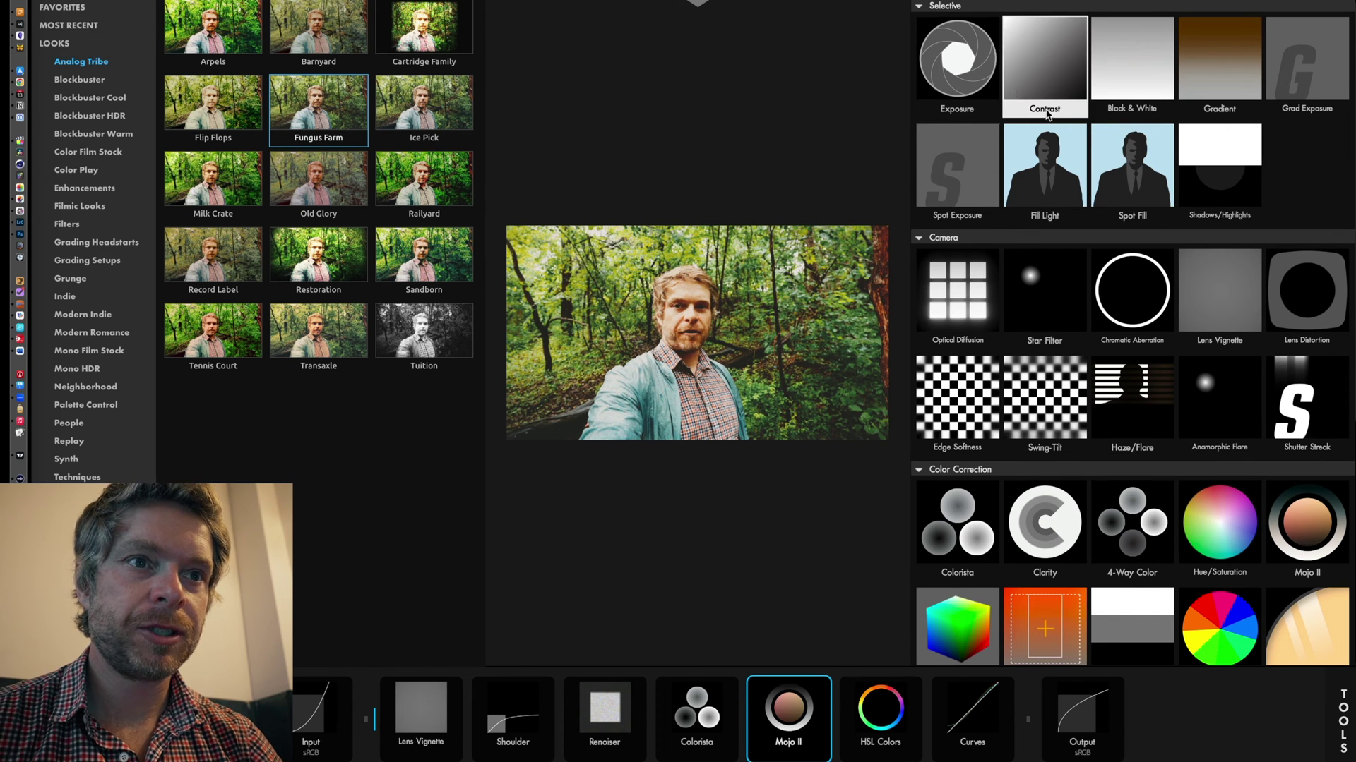
drag(1055, 182, 651, 727)
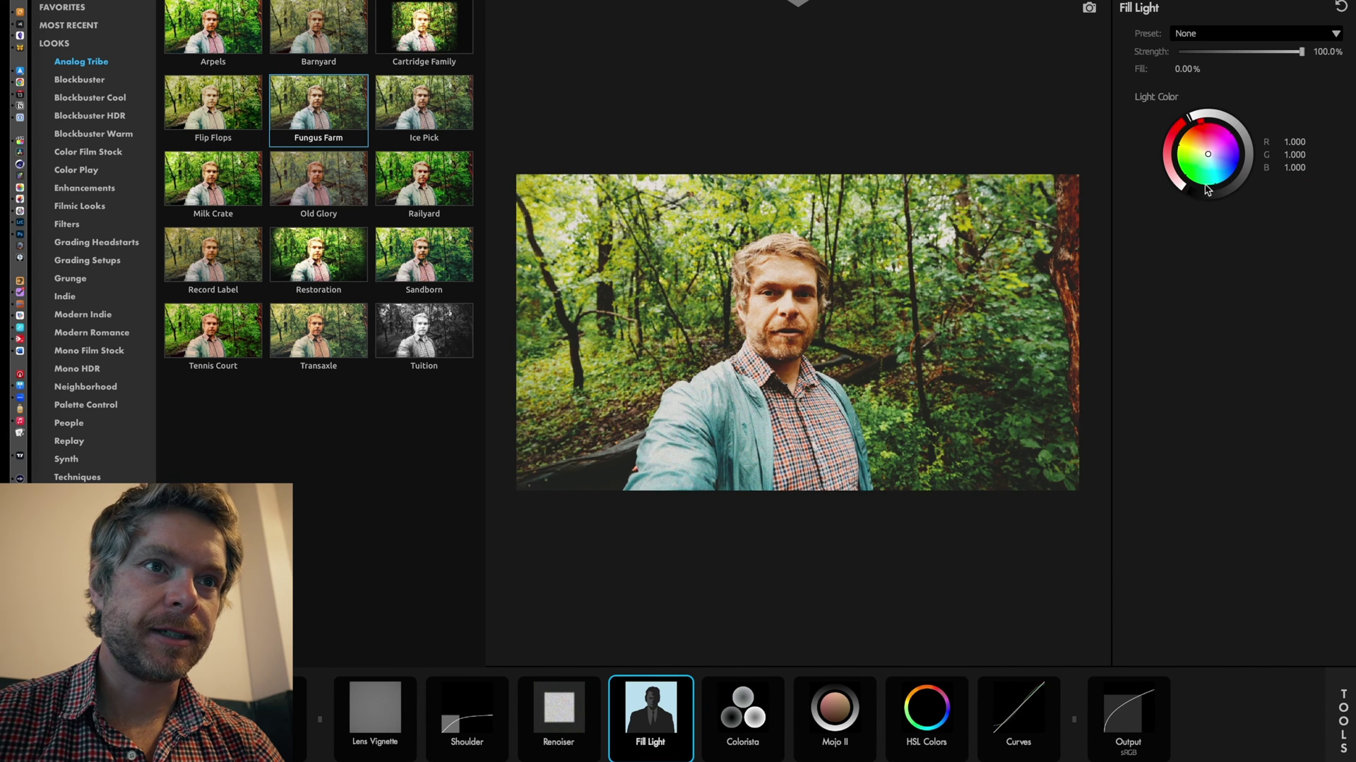
drag(1187, 68, 1192, 69)
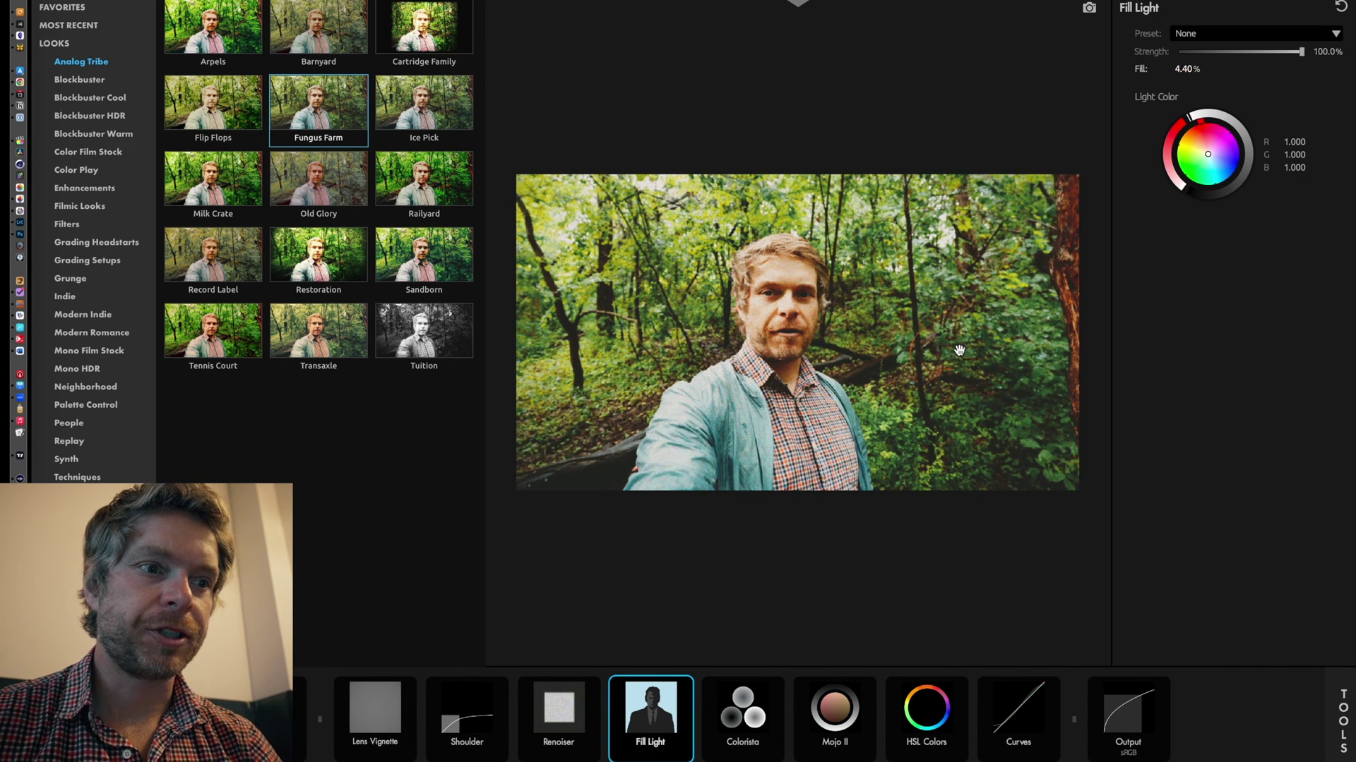
key(Delete)
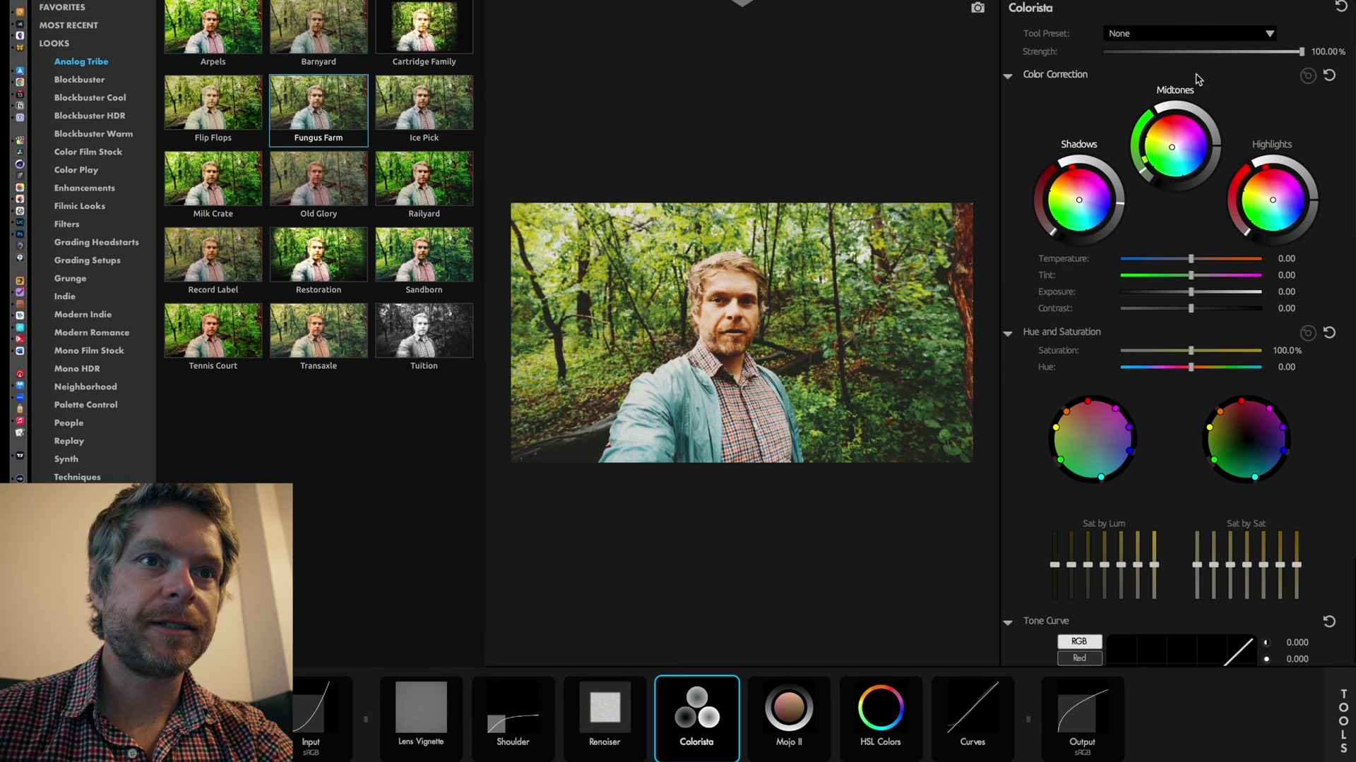
Step: Add Spot Fill to the chain between Renoiser and Colorista and show its settings
mouse_move(1345, 710)
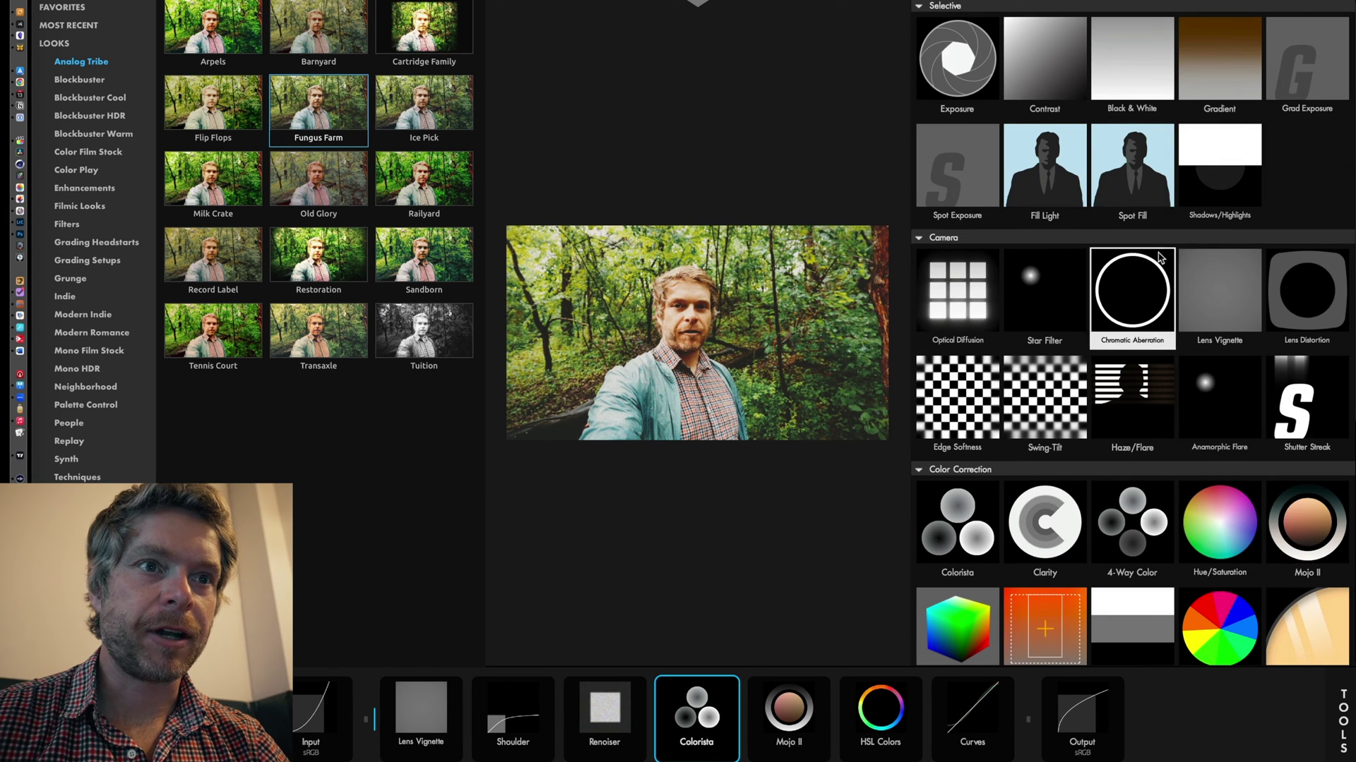
drag(1136, 175, 735, 727)
click(734, 741)
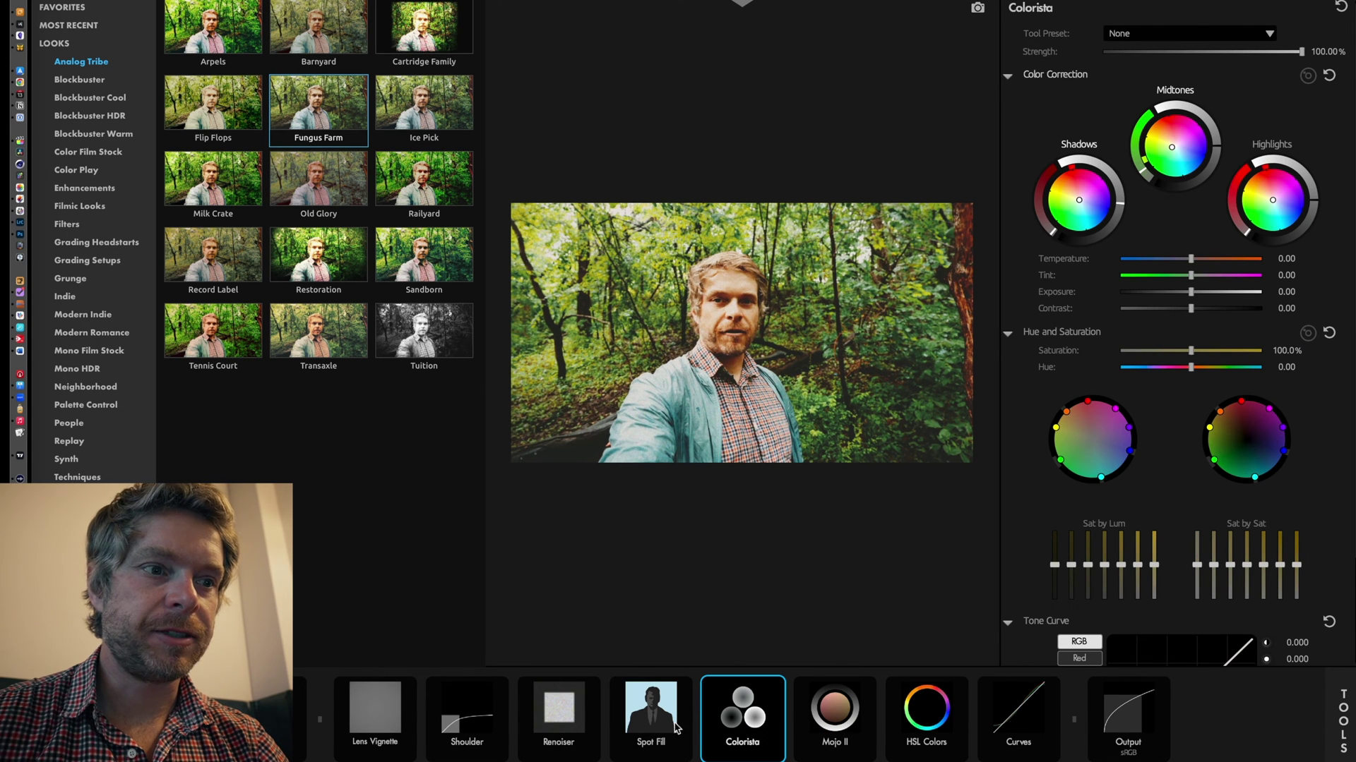
click(643, 745)
Step: Fit the spot circle around the face, raise its fill, set strength to 55%, and adjust edge spread
drag(1049, 132, 958, 187)
drag(772, 304, 777, 335)
drag(961, 260, 910, 299)
drag(1195, 68, 1228, 69)
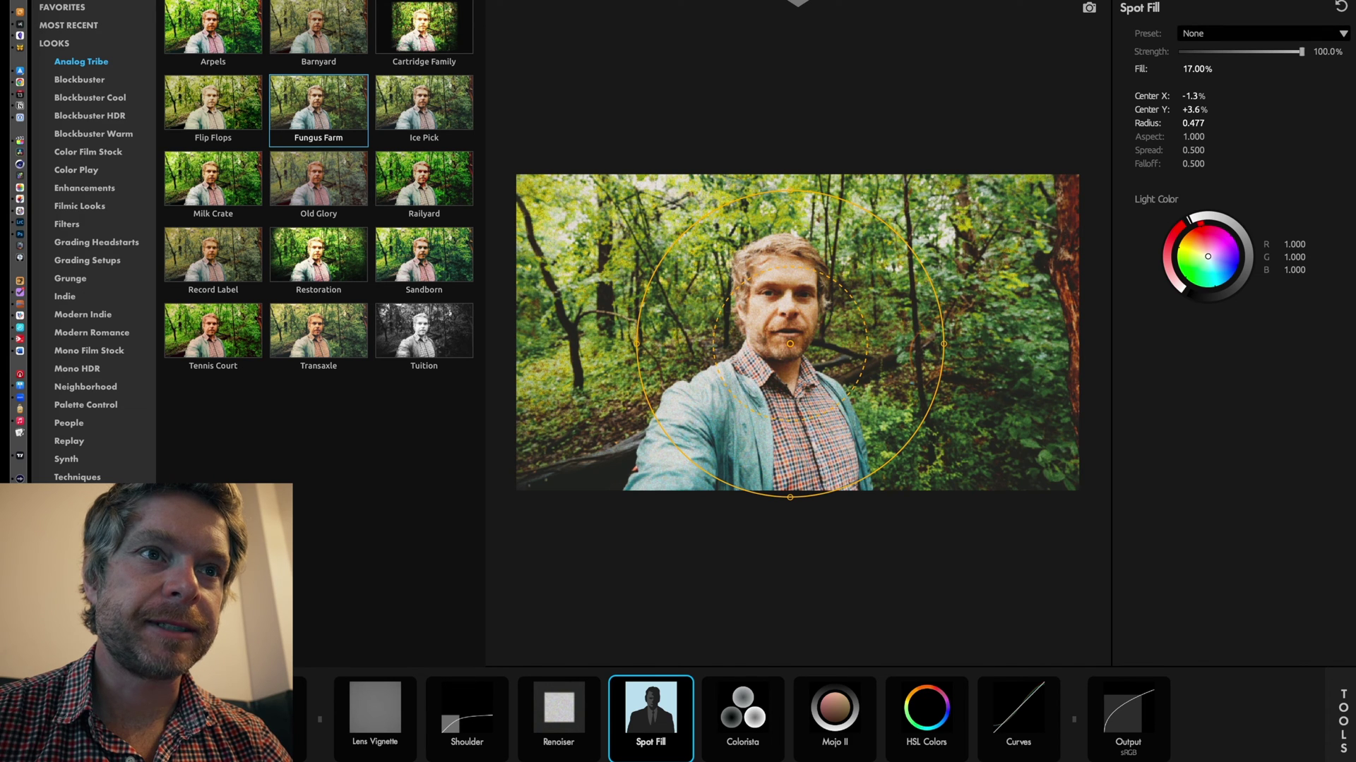
drag(1307, 51, 1247, 51)
drag(860, 337, 768, 303)
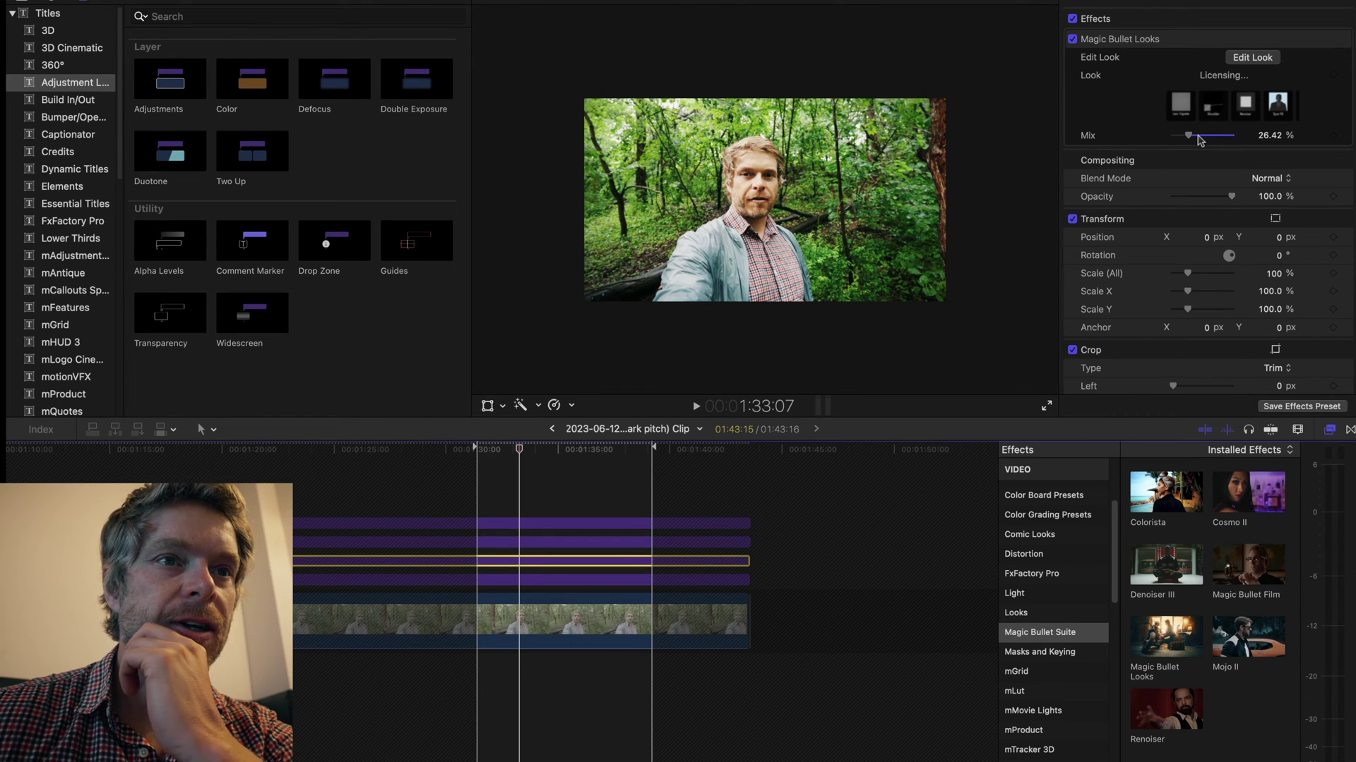
Step: Lower the adjustment layer's Magic Bullet Looks Mix slider to about 17.7%
drag(1198, 140, 1217, 138)
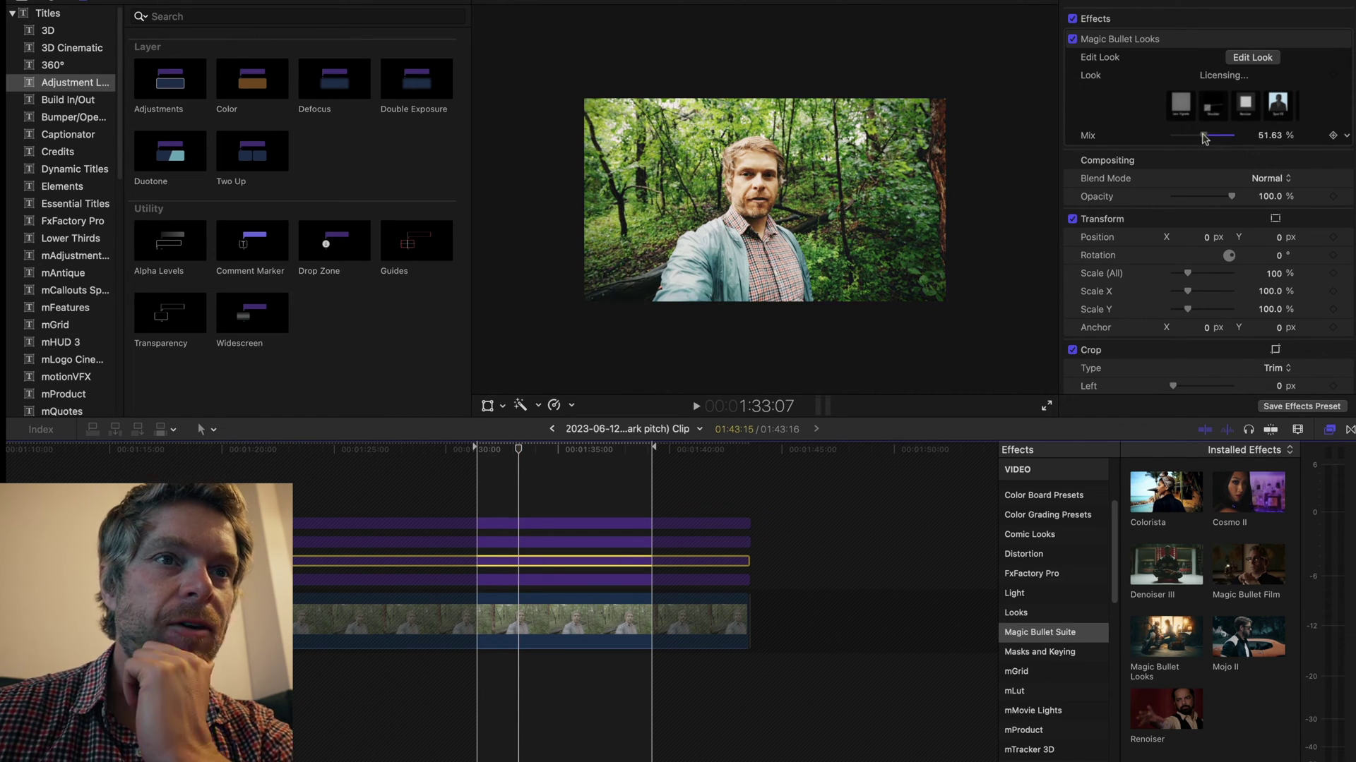
drag(1204, 138, 1187, 139)
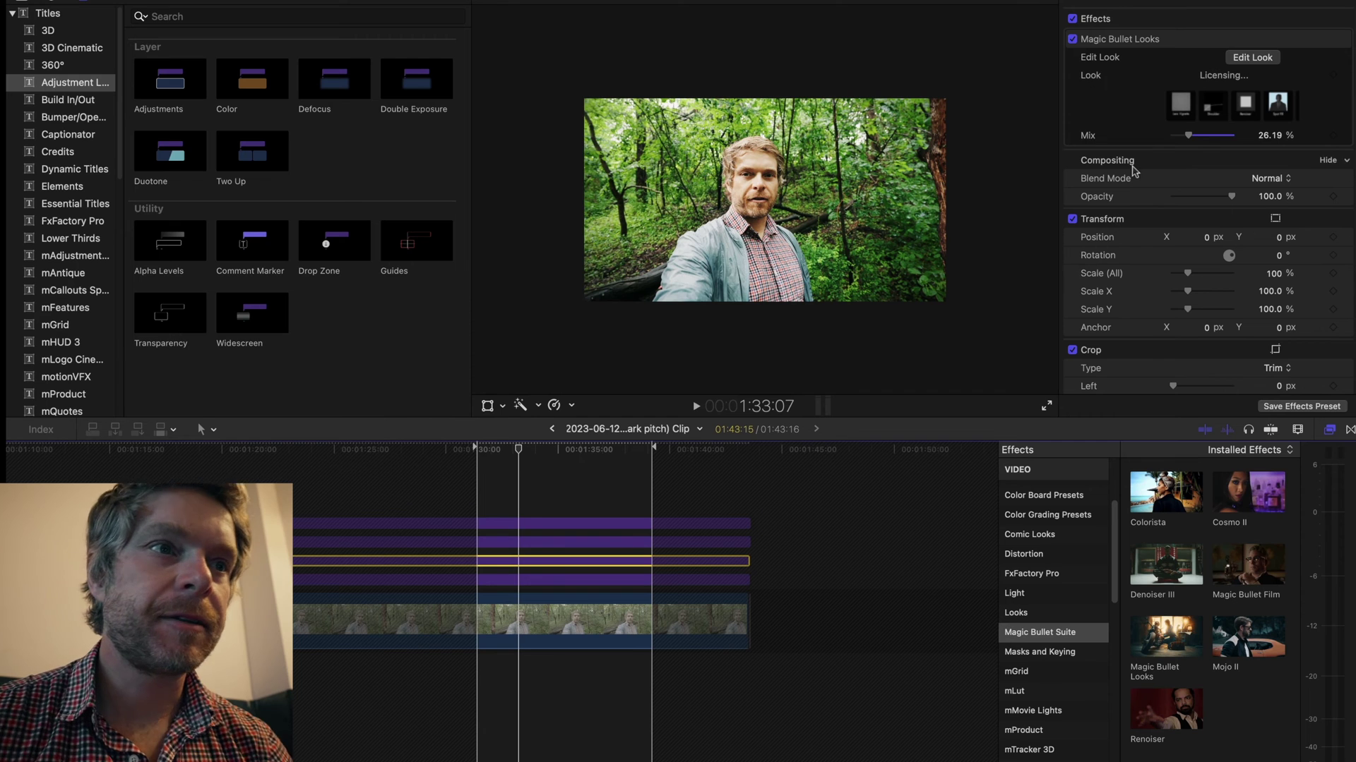
drag(1188, 137, 1183, 139)
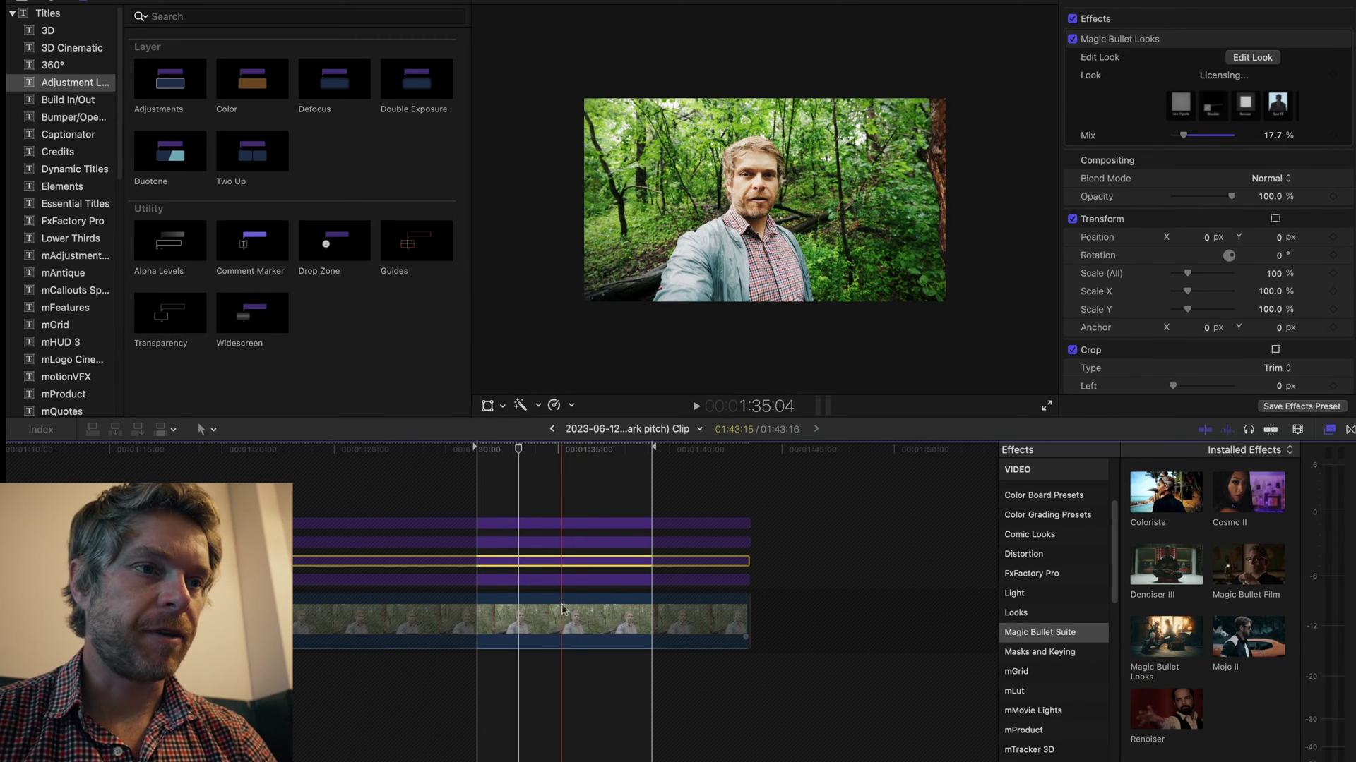
Step: Select the Mojo II adjustment layer and leave its preset at None
click(524, 543)
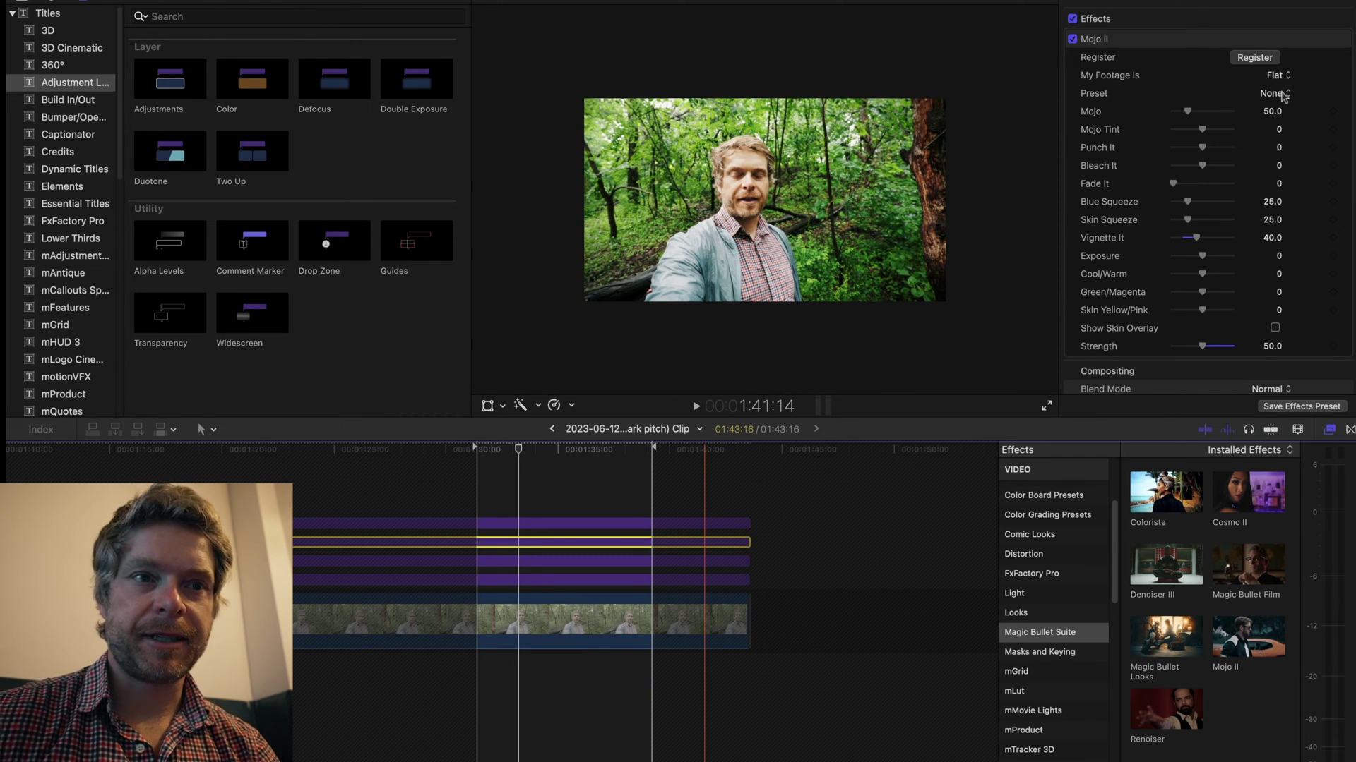
click(1283, 96)
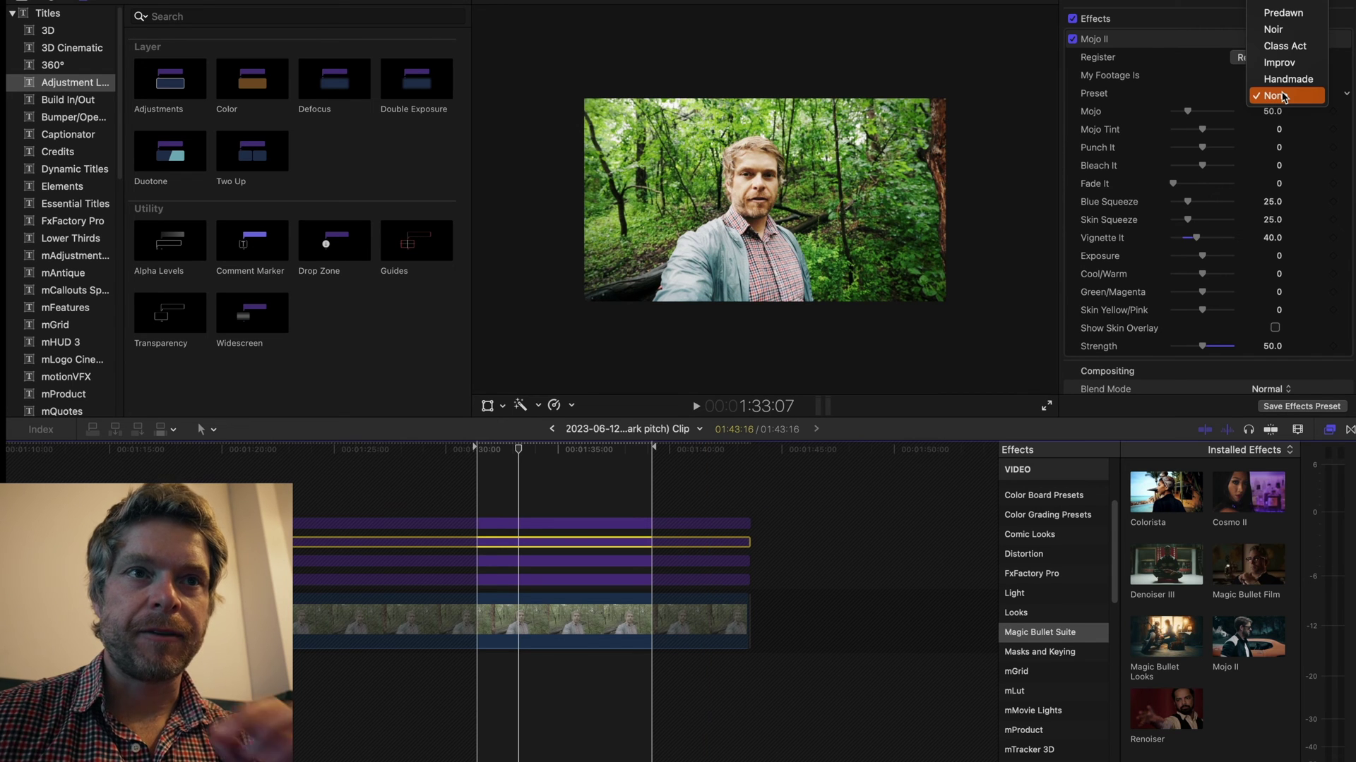
scroll(1284, 96, up, 4)
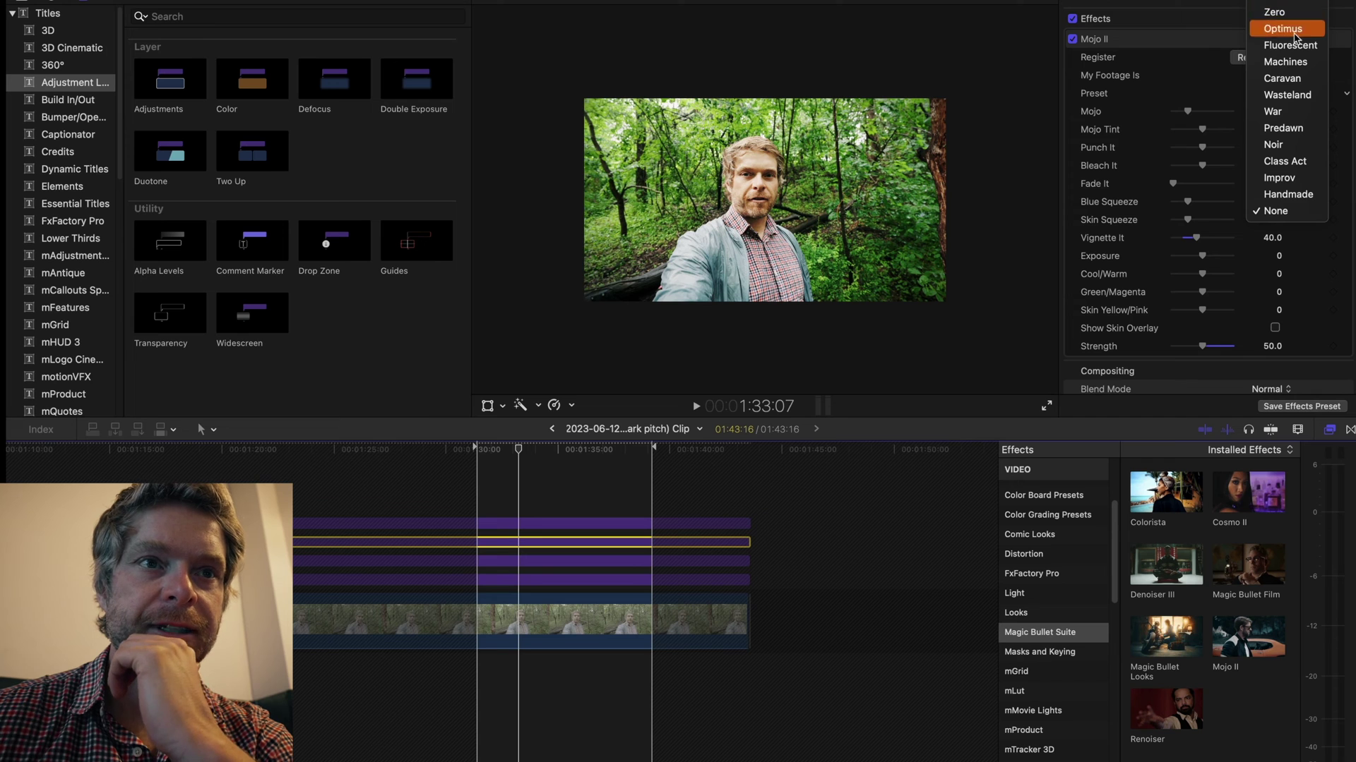
click(1334, 134)
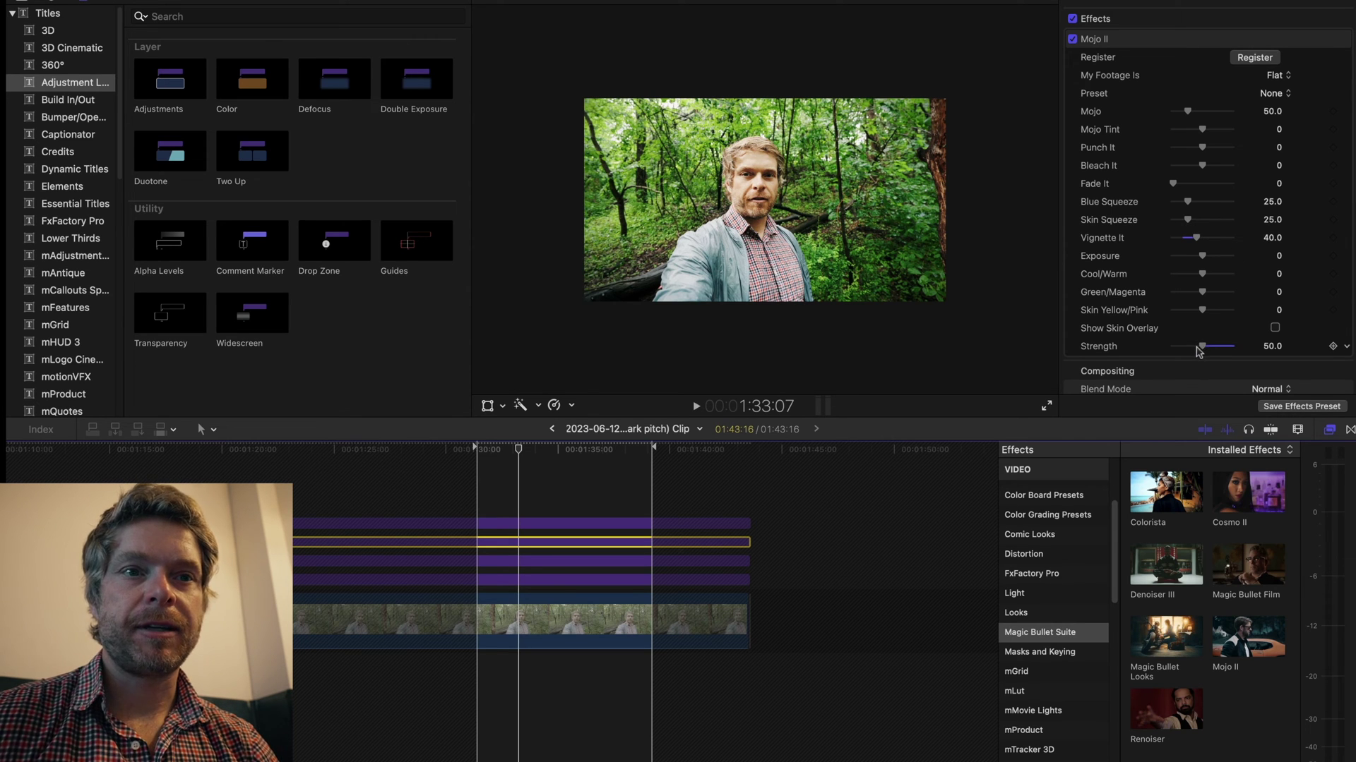
Step: Set the Mojo II Strength slider to 34
drag(1200, 349, 1241, 351)
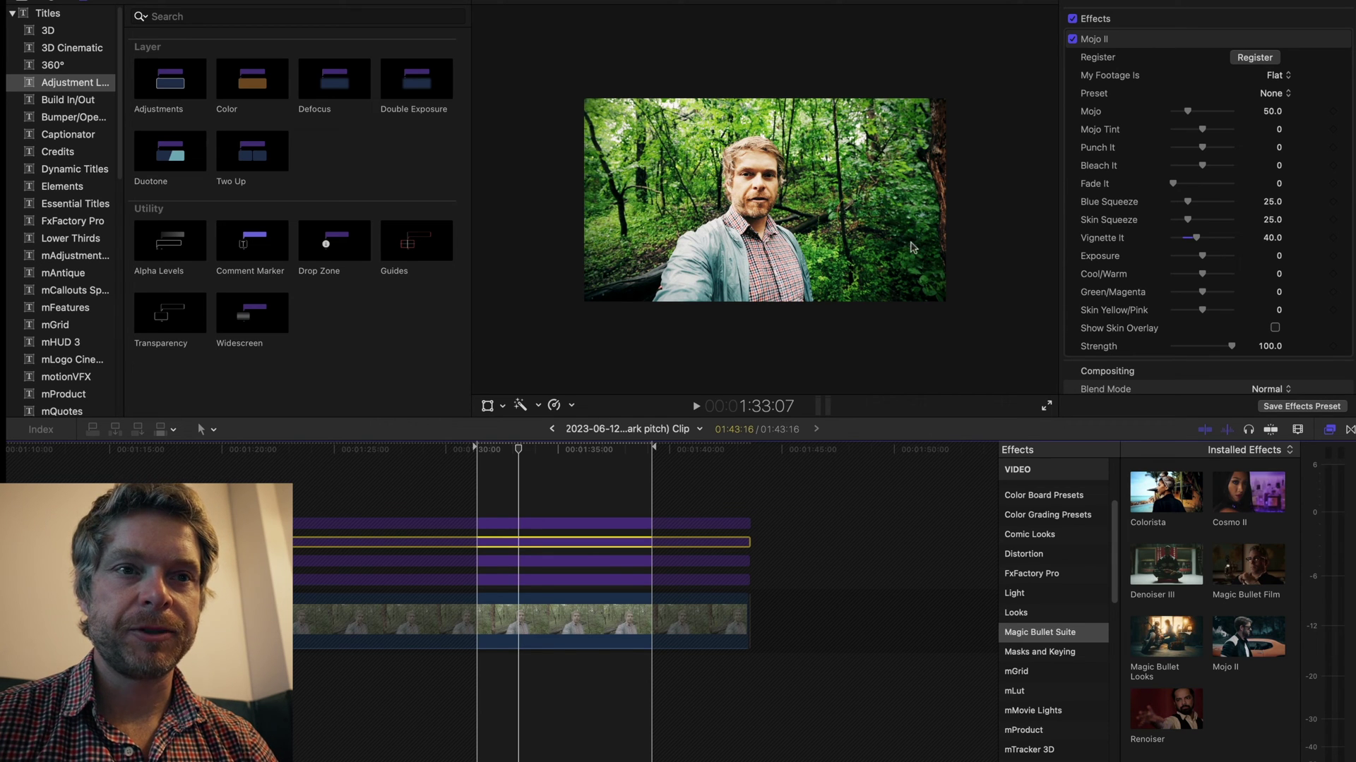
click(1199, 347)
drag(1200, 351, 1193, 351)
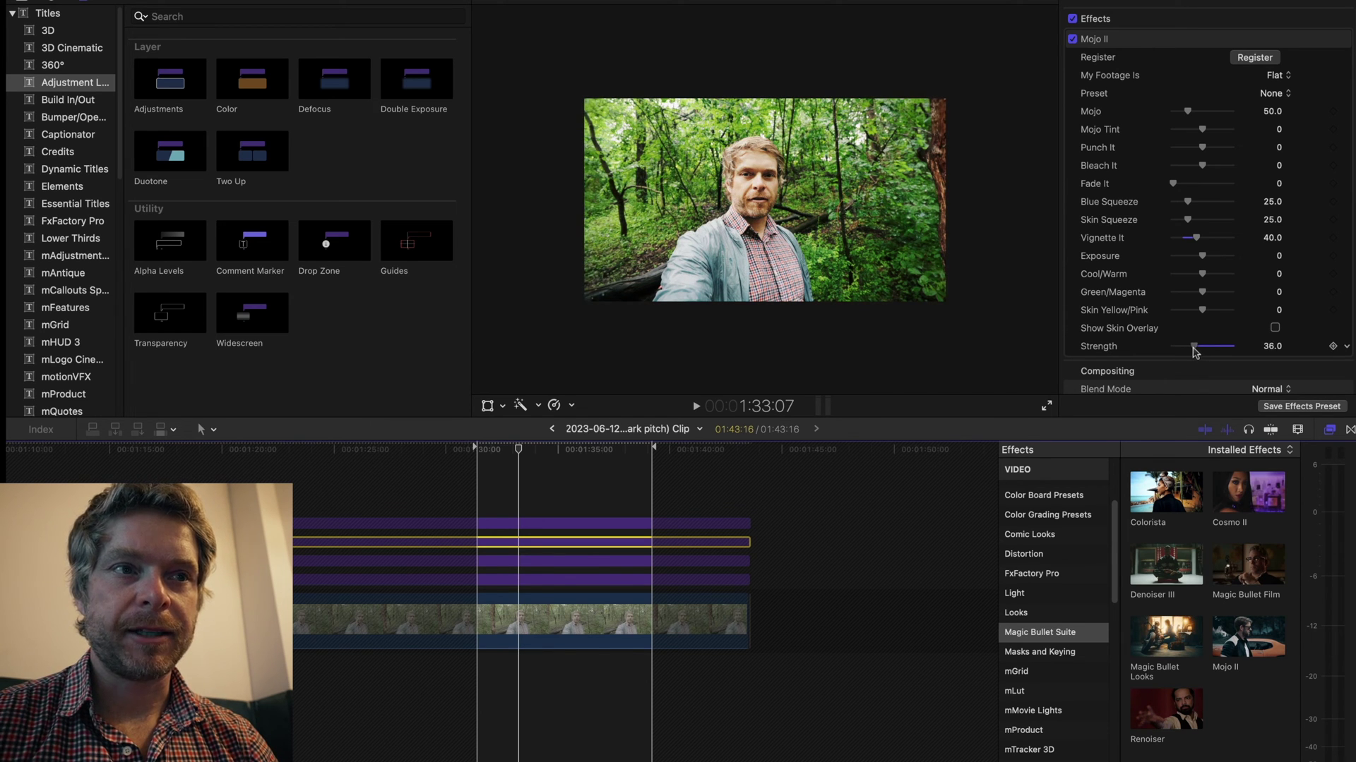
Step: Select the top adjustment layer and show its Renoiser effect settings in the Inspector
click(542, 523)
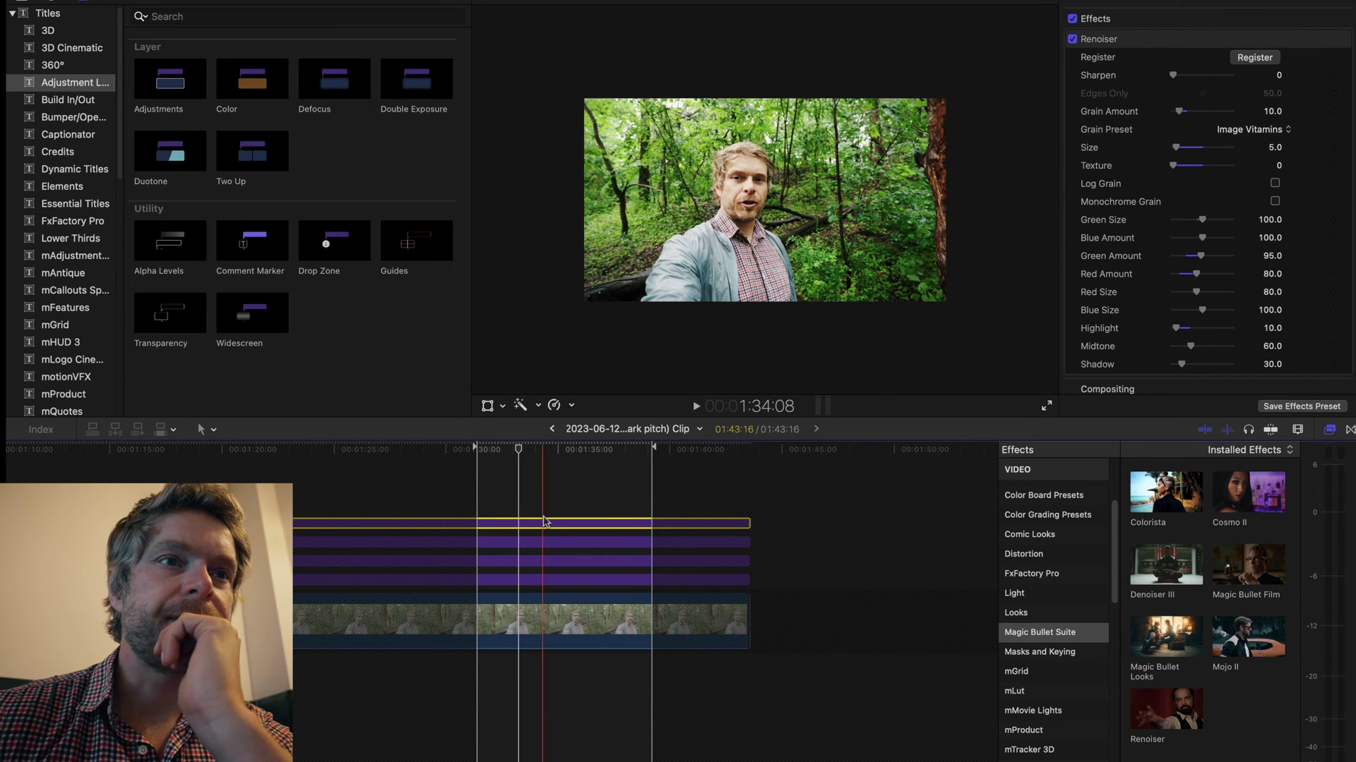
click(1166, 50)
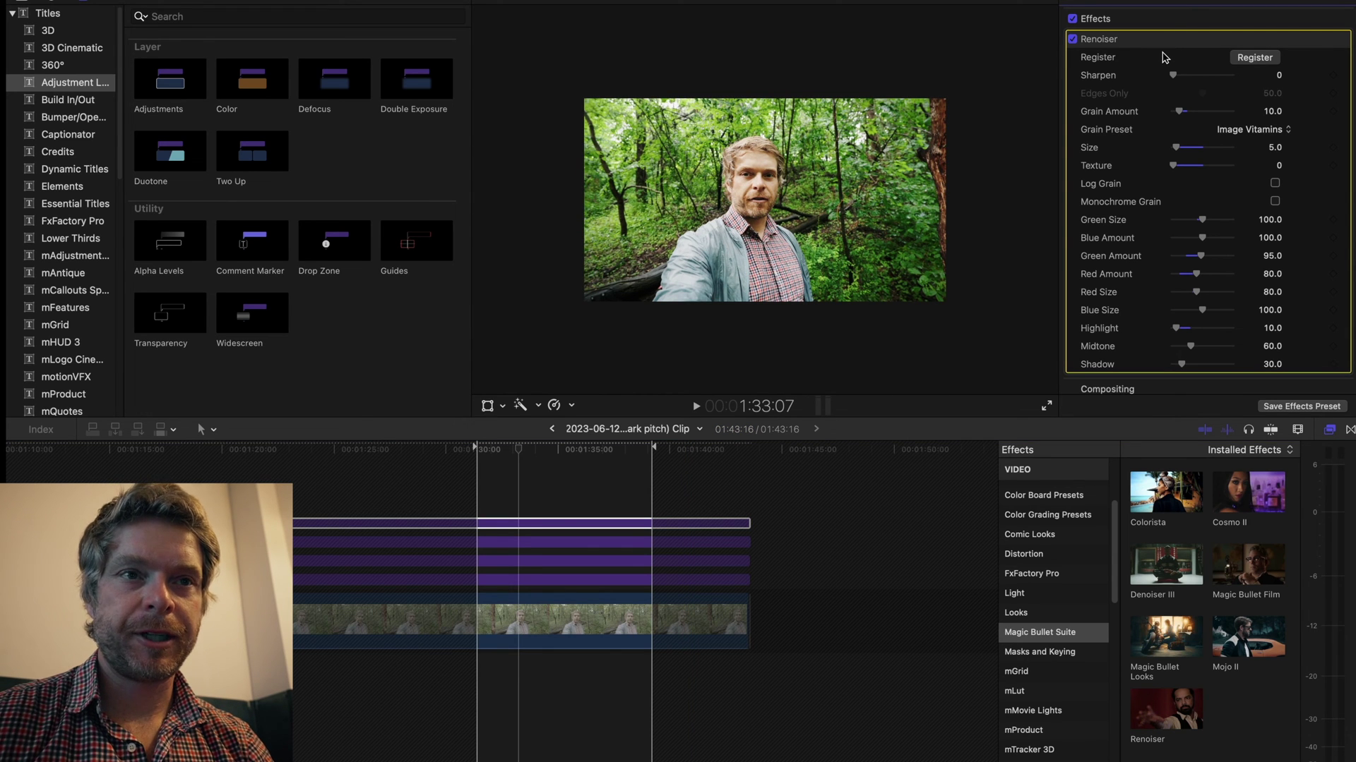
click(556, 579)
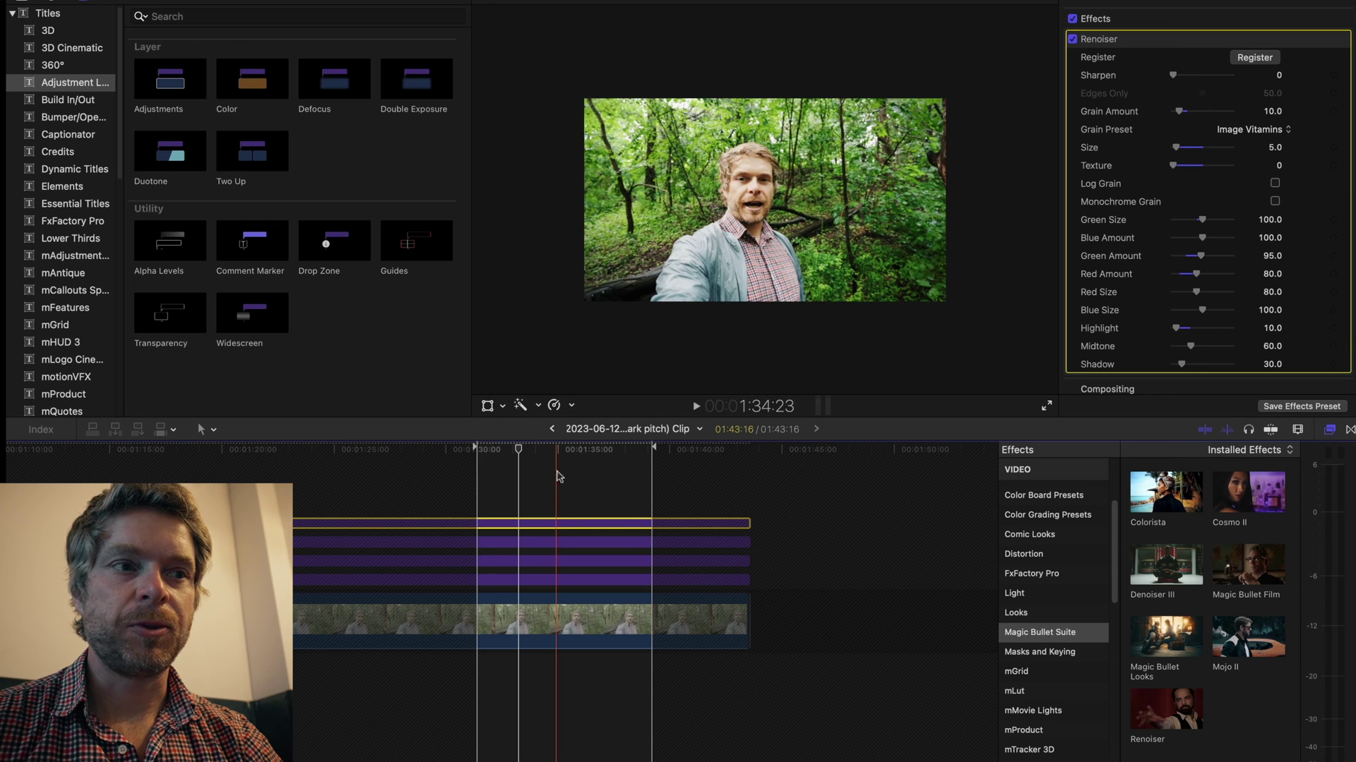
click(1261, 131)
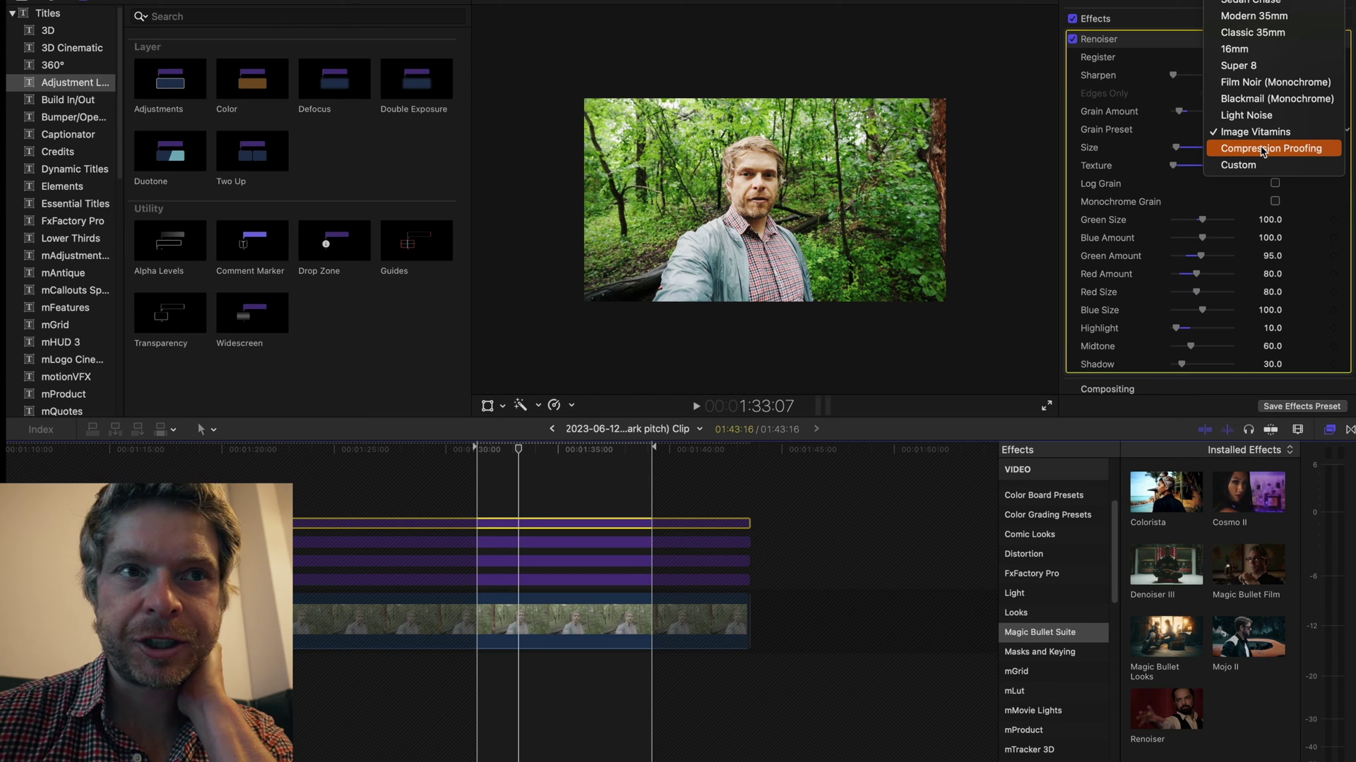
click(1263, 151)
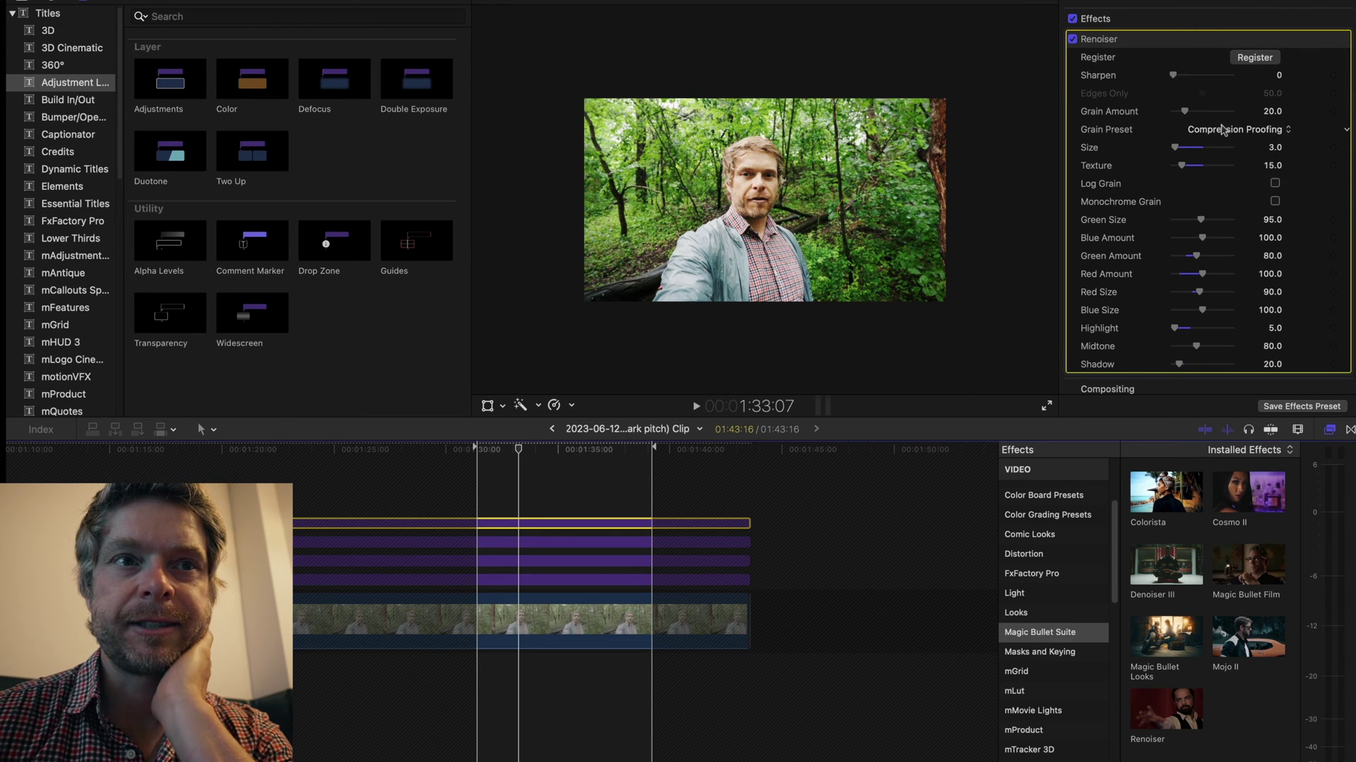
click(1215, 133)
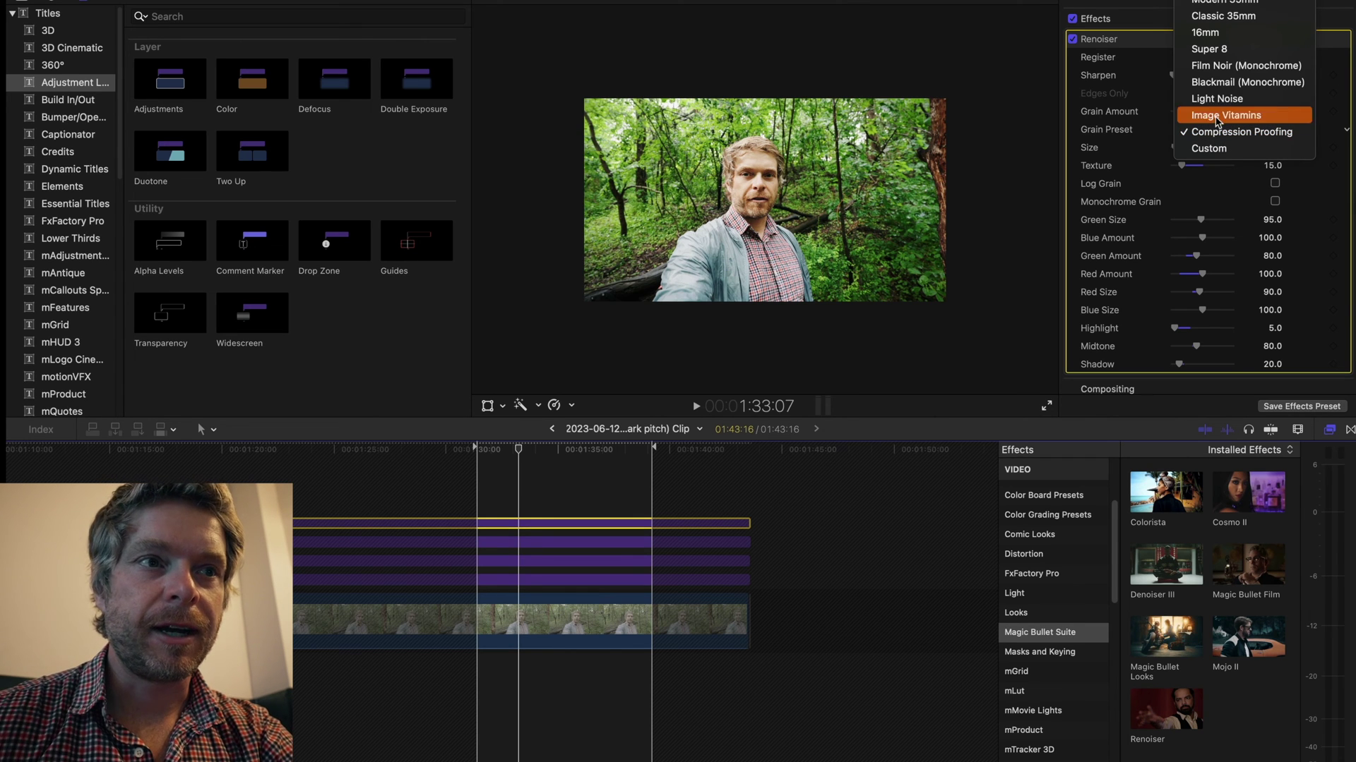
click(1216, 116)
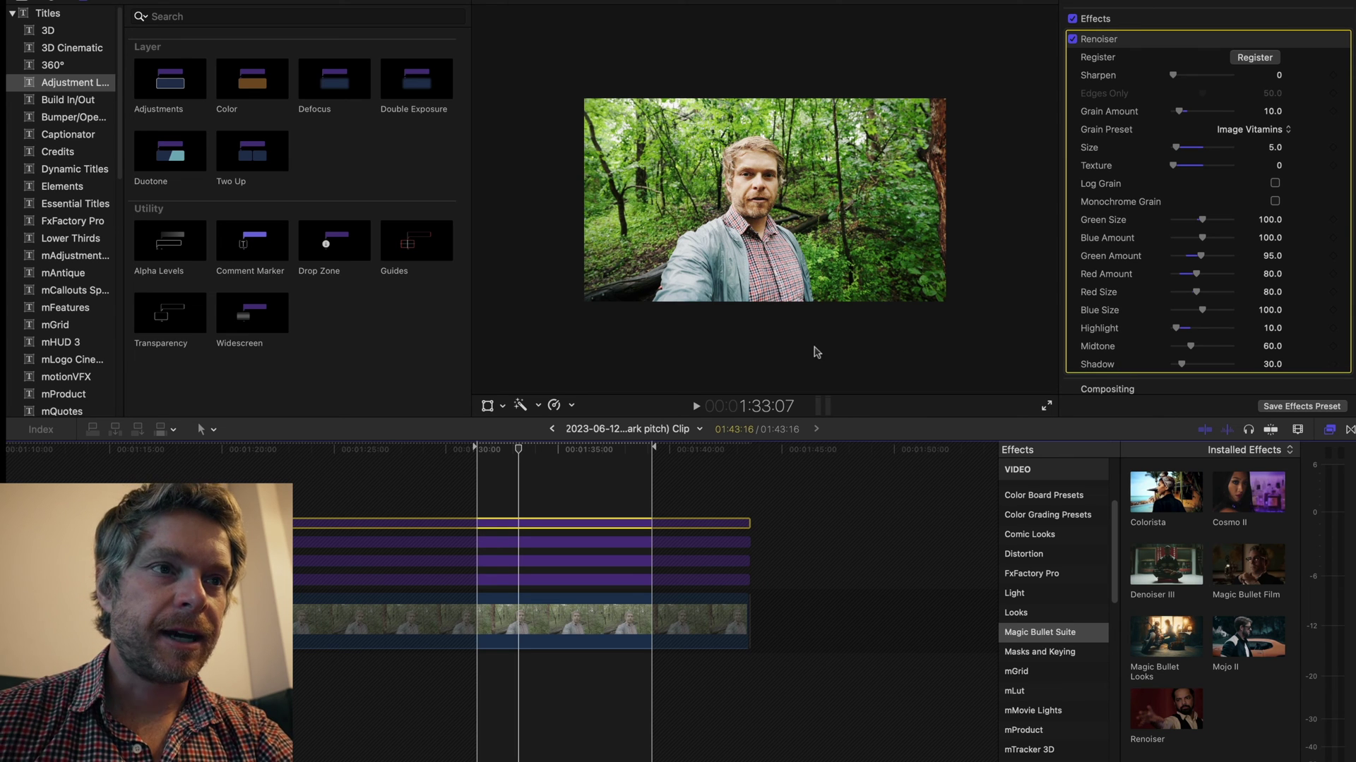
click(775, 244)
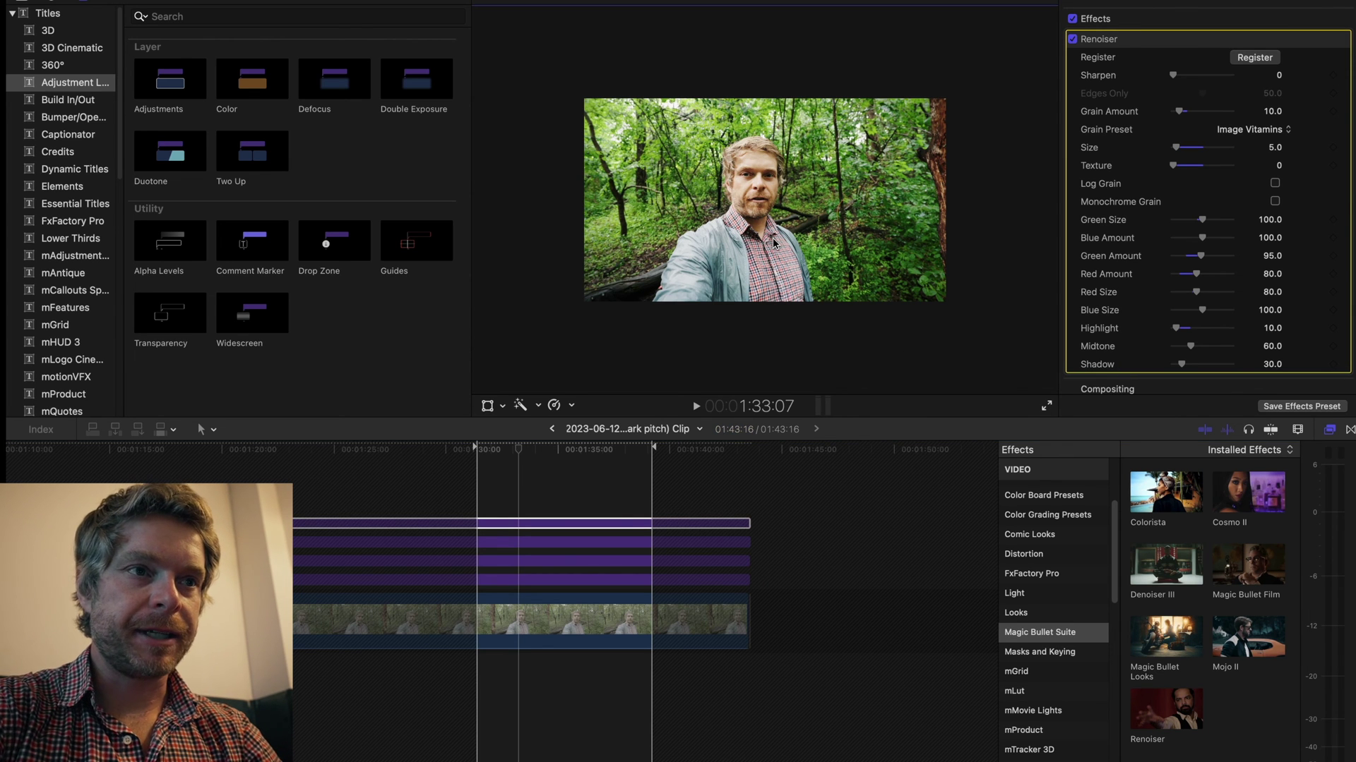
scroll(774, 243, up, 10)
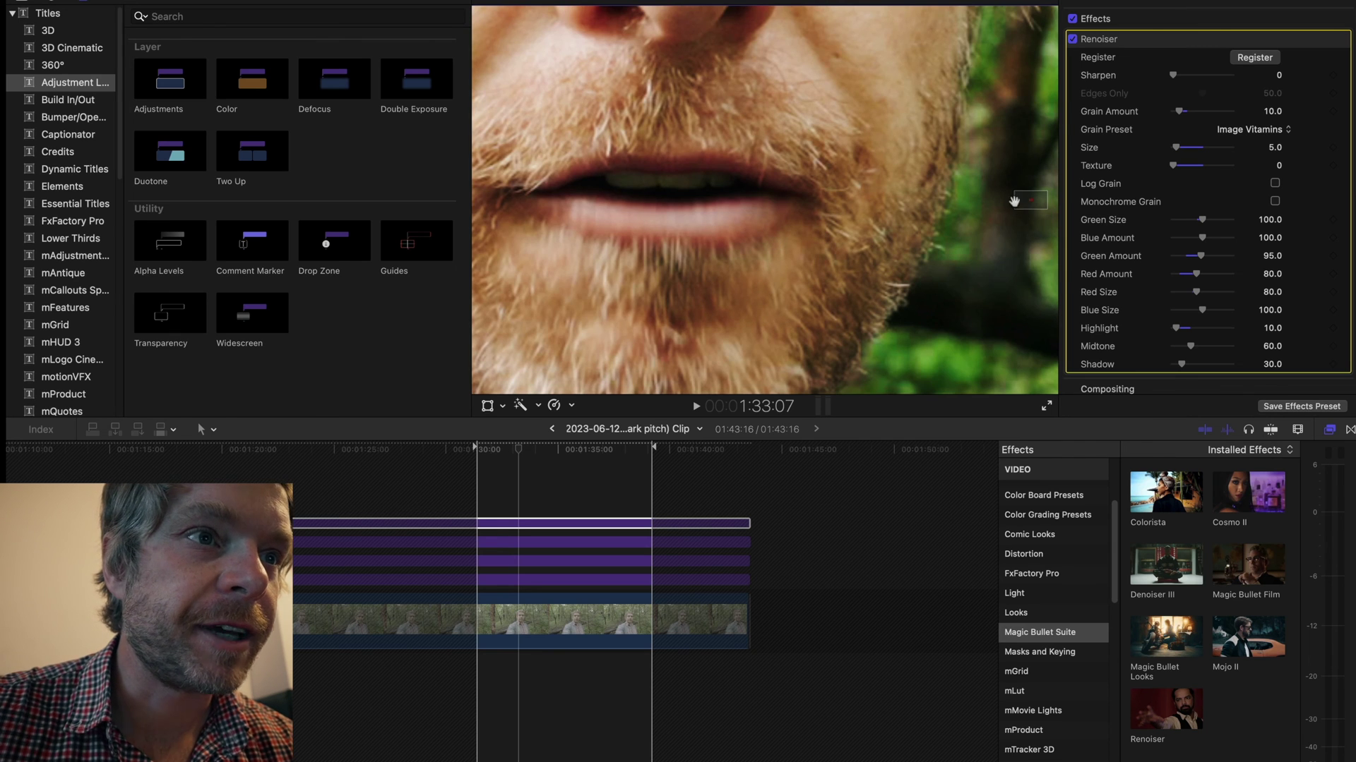
drag(1029, 200, 1029, 204)
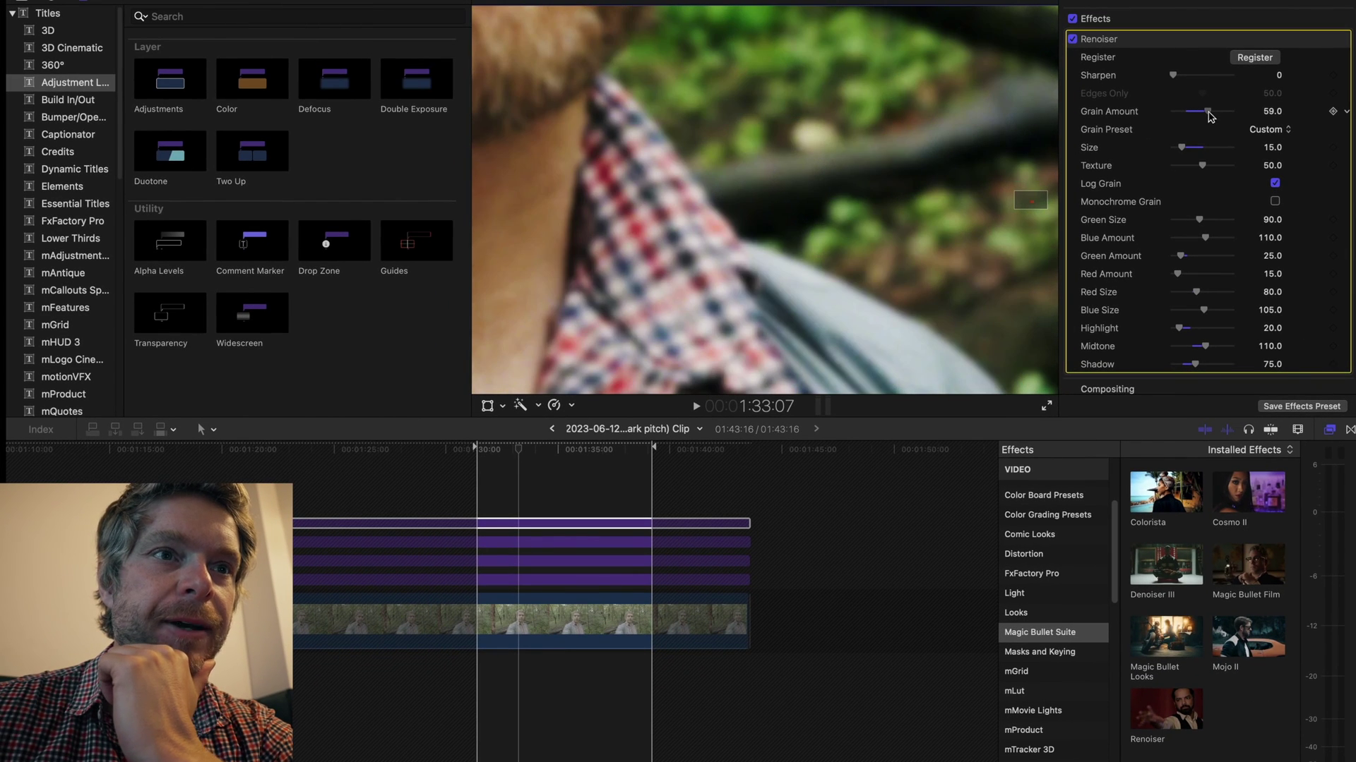
drag(1210, 115, 1219, 113)
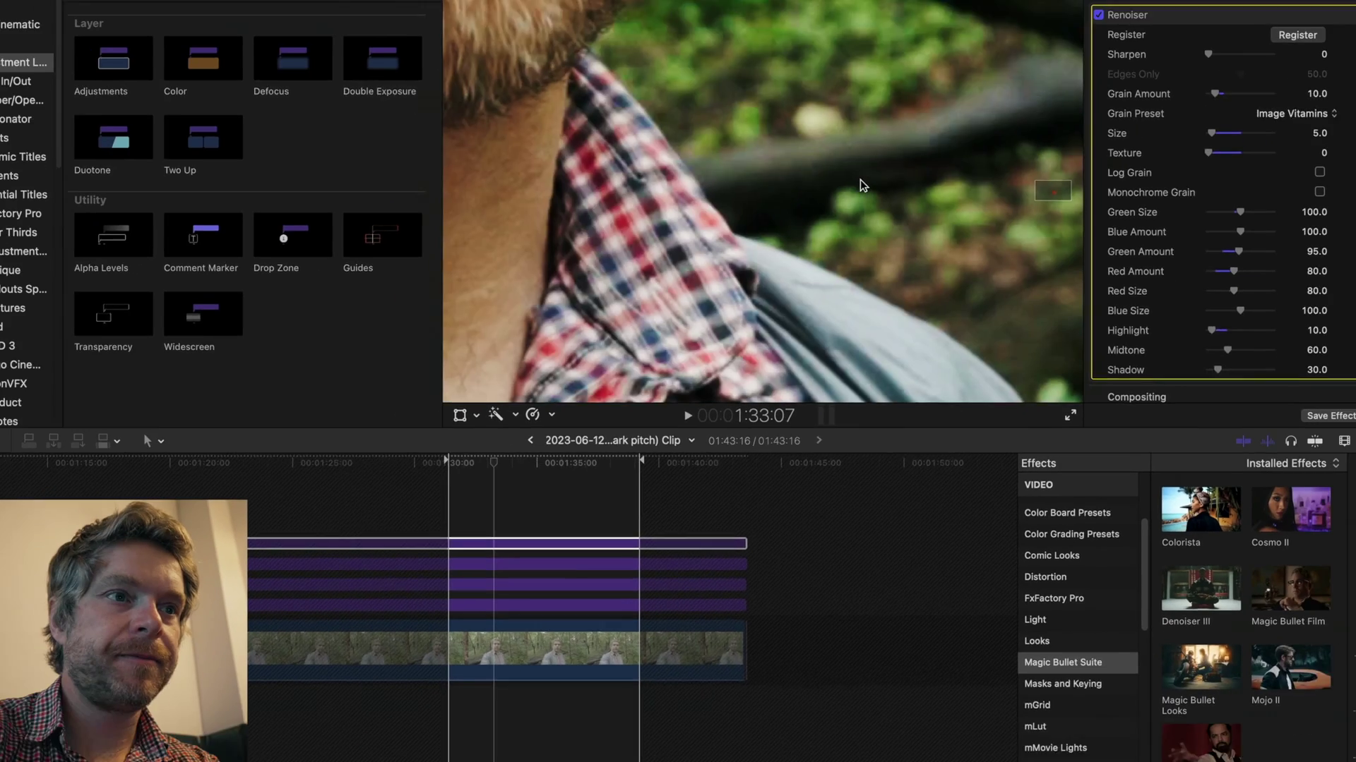
Step: Fit the full frame in the viewer and select the Mojo II adjustment layer, showing strength 34
key(shift+z)
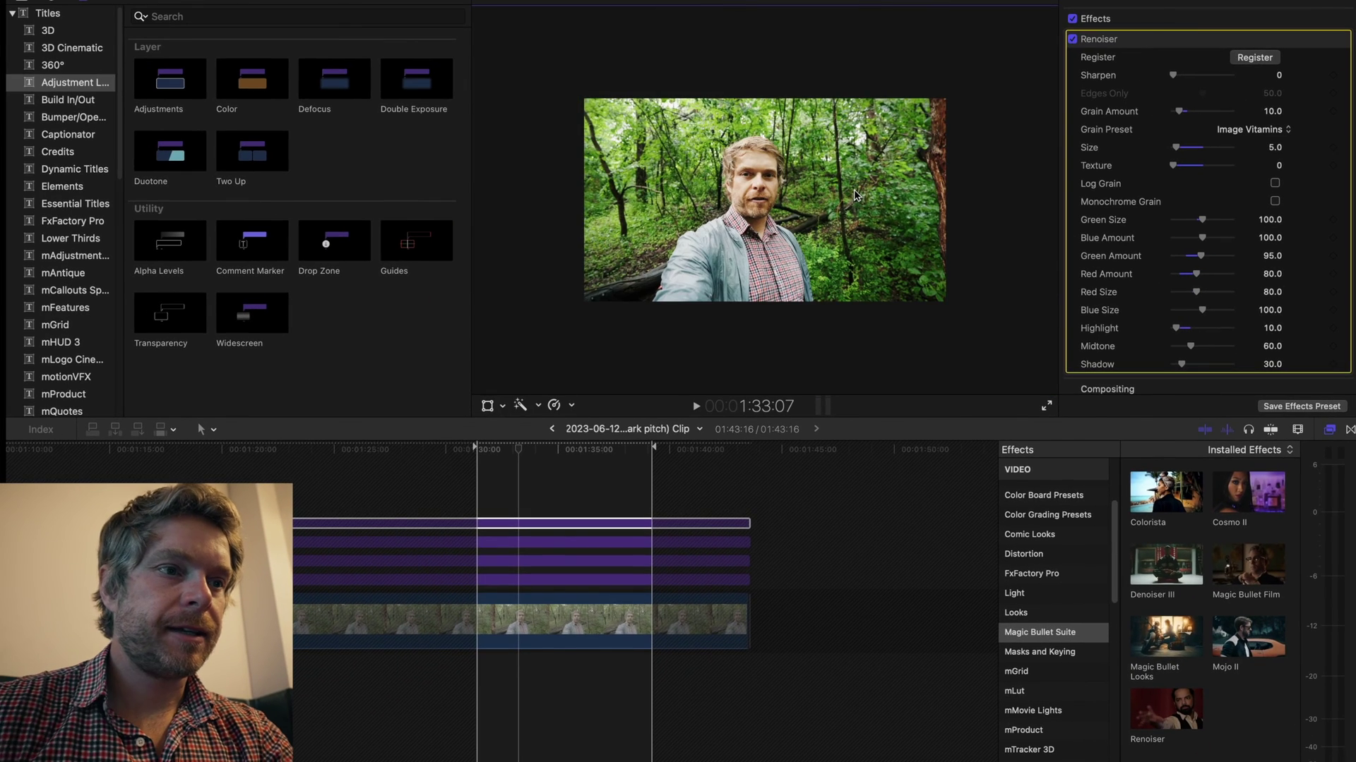
click(526, 523)
click(523, 581)
click(523, 562)
click(523, 542)
click(523, 550)
click(525, 542)
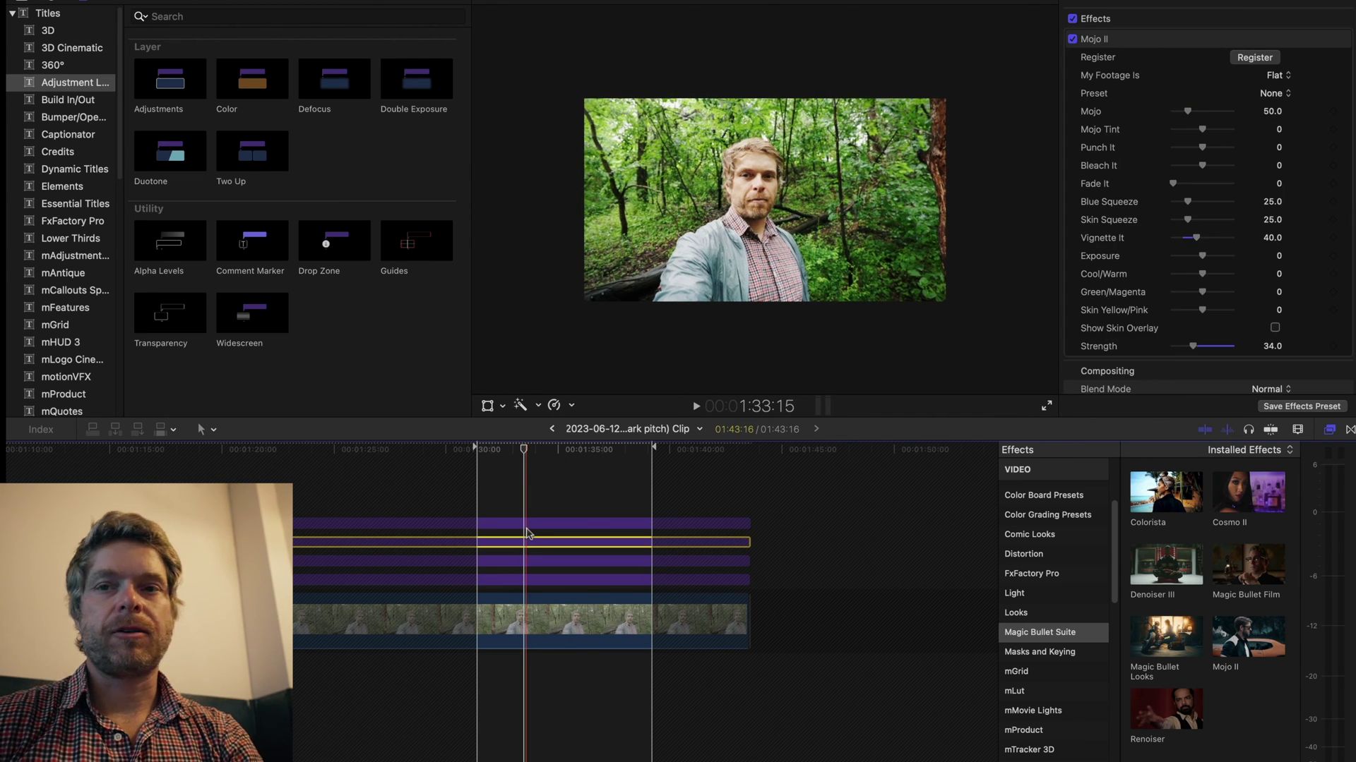